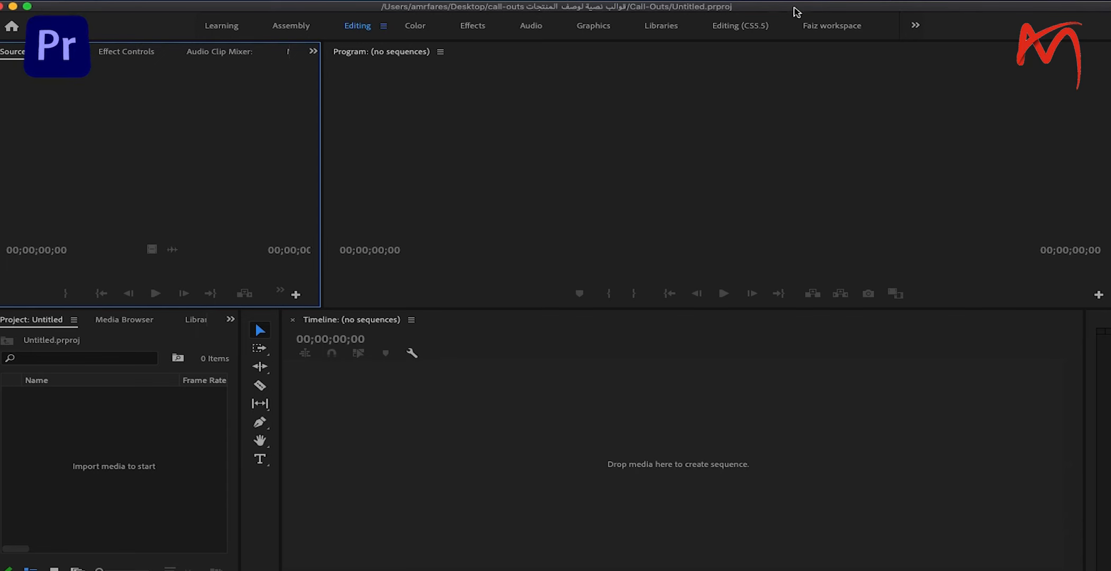
Look through the files in the desktop's Simple Ink Drop Transition folder and return to Premiere Pro.
{"action": "left_click", "coordinate": [13, 6]}
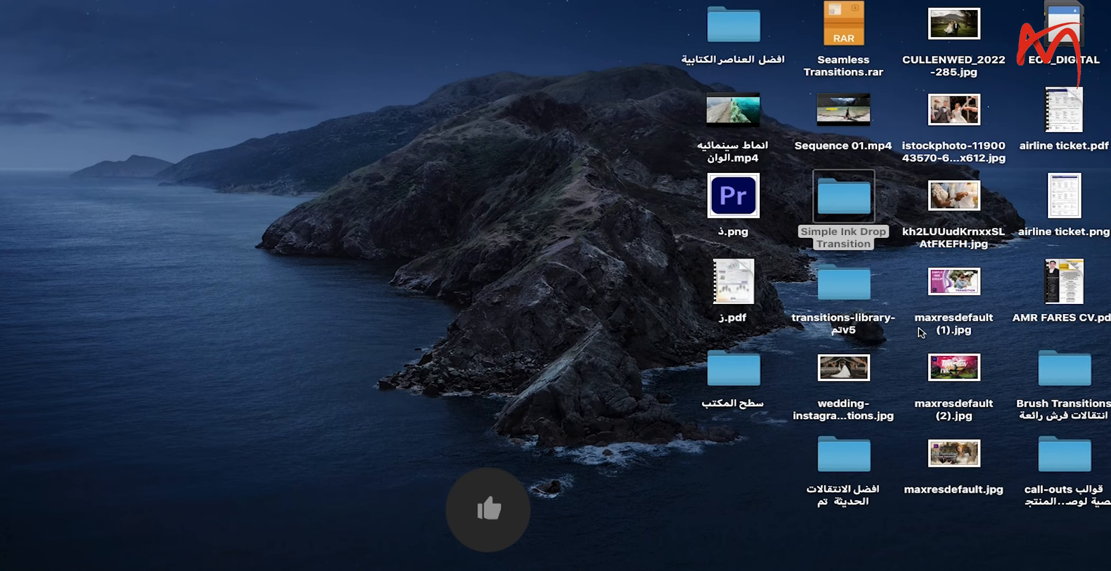
{"action": "mouse_move", "coordinate": [848, 192]}
{"action": "left_mouse_down"}
{"action": "mouse_move", "coordinate": [354, 166]}
{"action": "mouse_move", "coordinate": [539, 164]}
{"action": "mouse_move", "coordinate": [426, 154]}
{"action": "mouse_move", "coordinate": [460, 112]}
{"action": "mouse_move", "coordinate": [939, 212]}
{"action": "mouse_move", "coordinate": [846, 189]}
{"action": "left_mouse_up"}
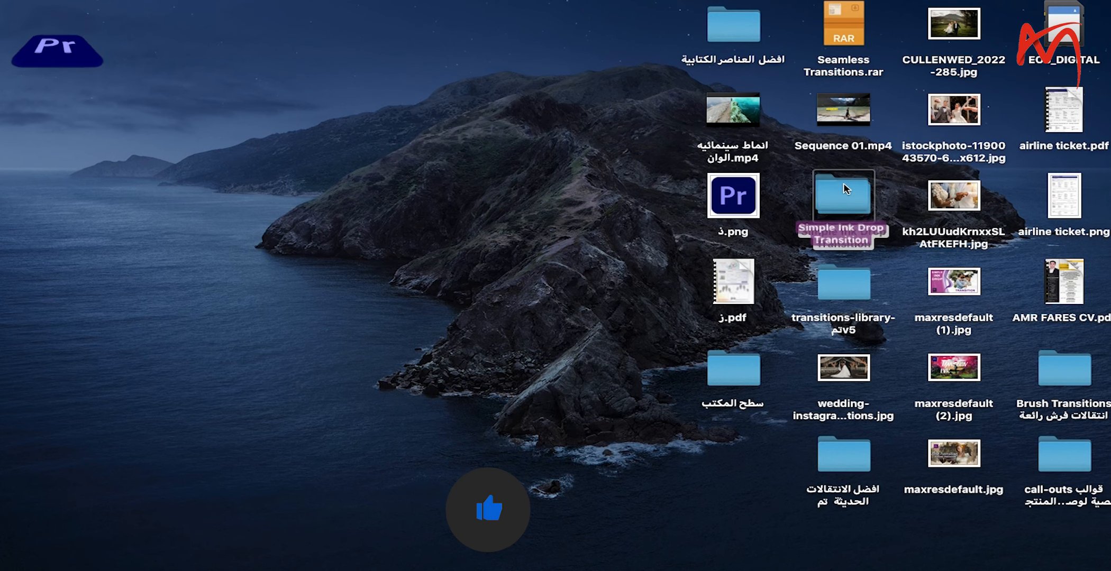
{"action": "double_click", "coordinate": [846, 189]}
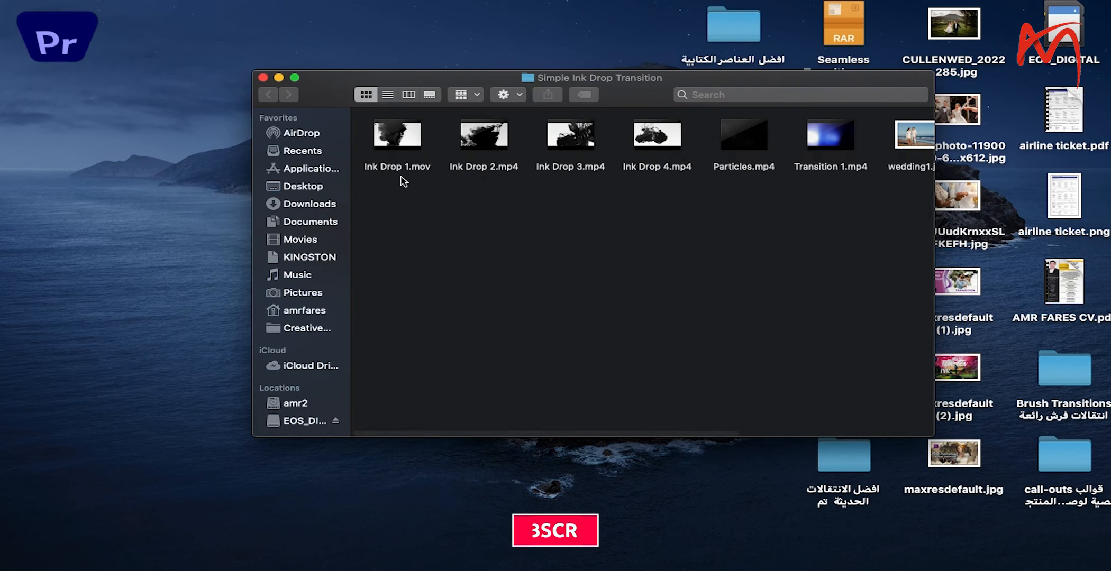
{"action": "left_click", "coordinate": [295, 79]}
{"action": "left_click_drag", "start_coordinate": [979, 19], "coordinate": [126, 49]}
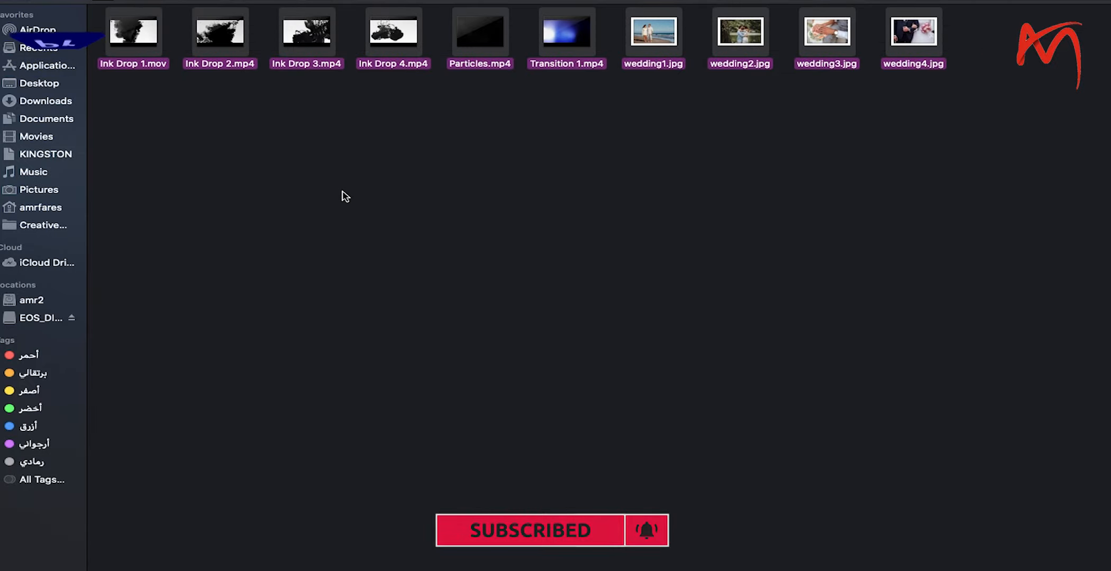
{"action": "left_click", "coordinate": [341, 191]}
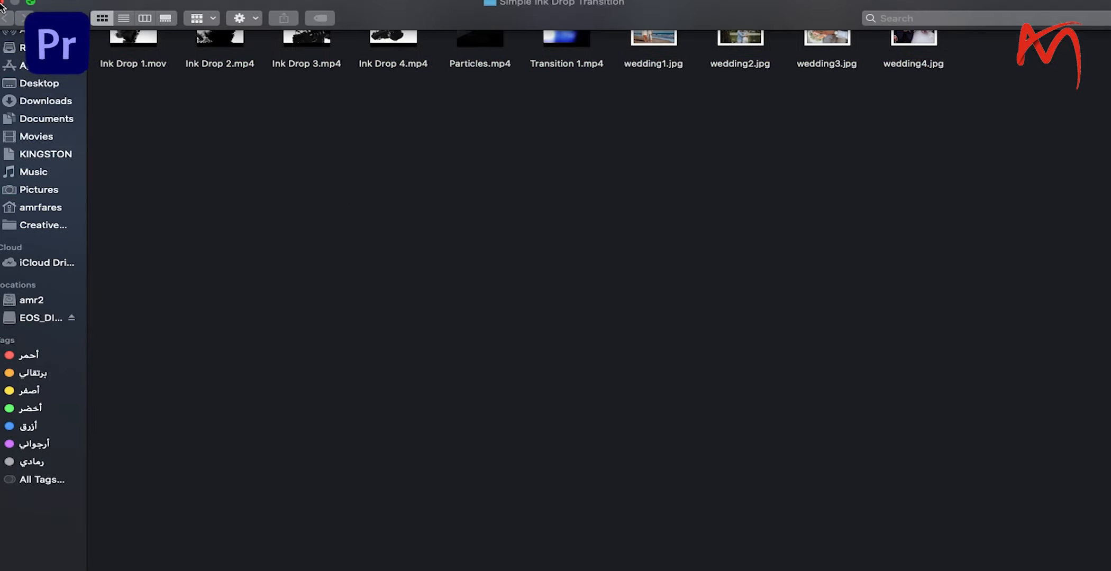
{"action": "left_click", "coordinate": [4, 3]}
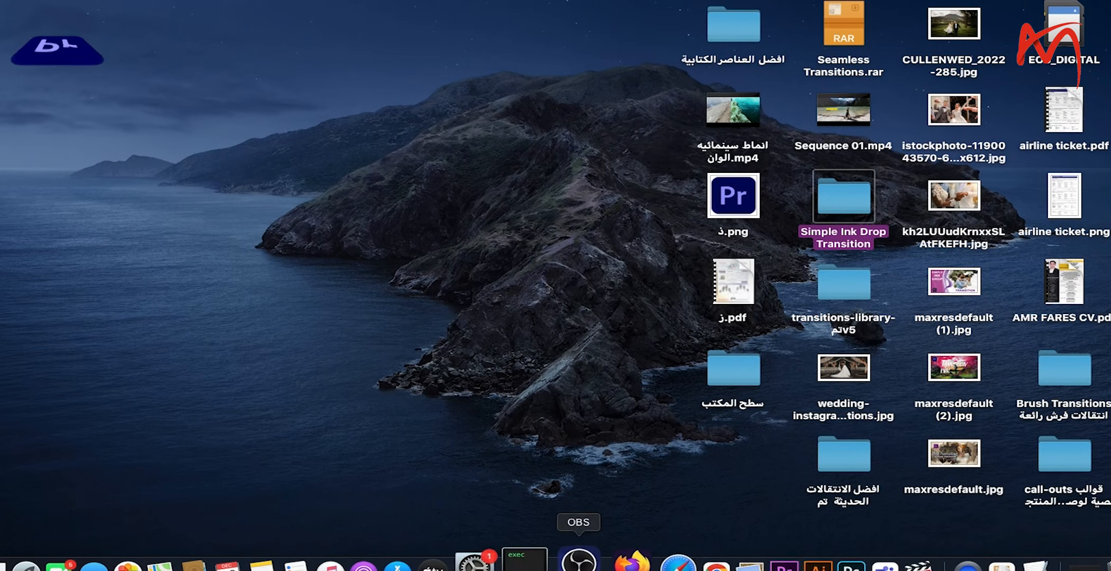
{"action": "left_click", "coordinate": [749, 562]}
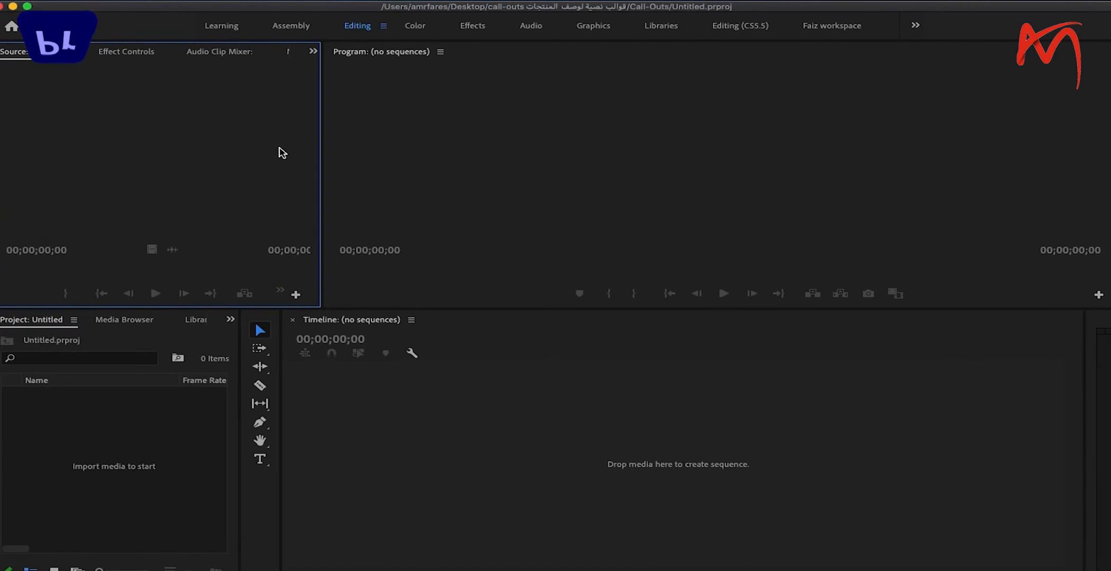
Start a new sequence and set its editing mode to Custom.
{"action": "left_click", "coordinate": [121, 1]}
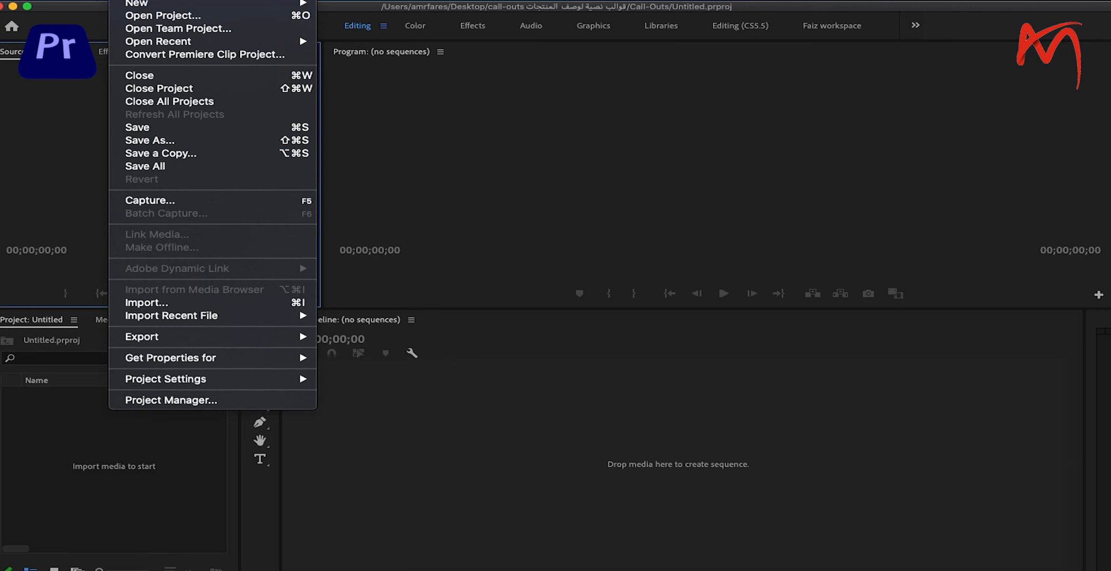
{"action": "left_click", "coordinate": [379, 34]}
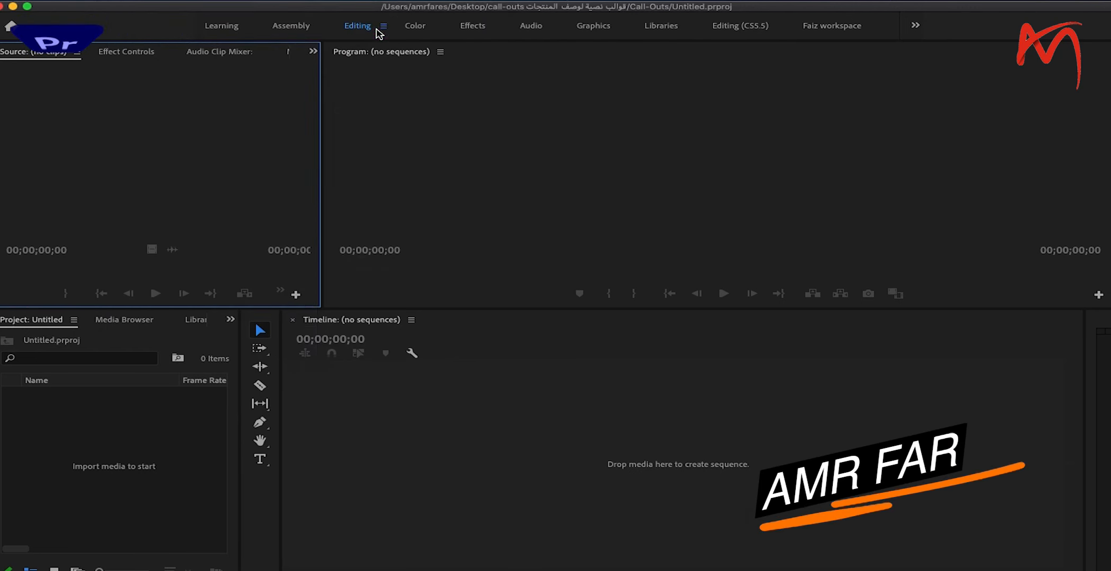
{"action": "left_click", "coordinate": [393, 93]}
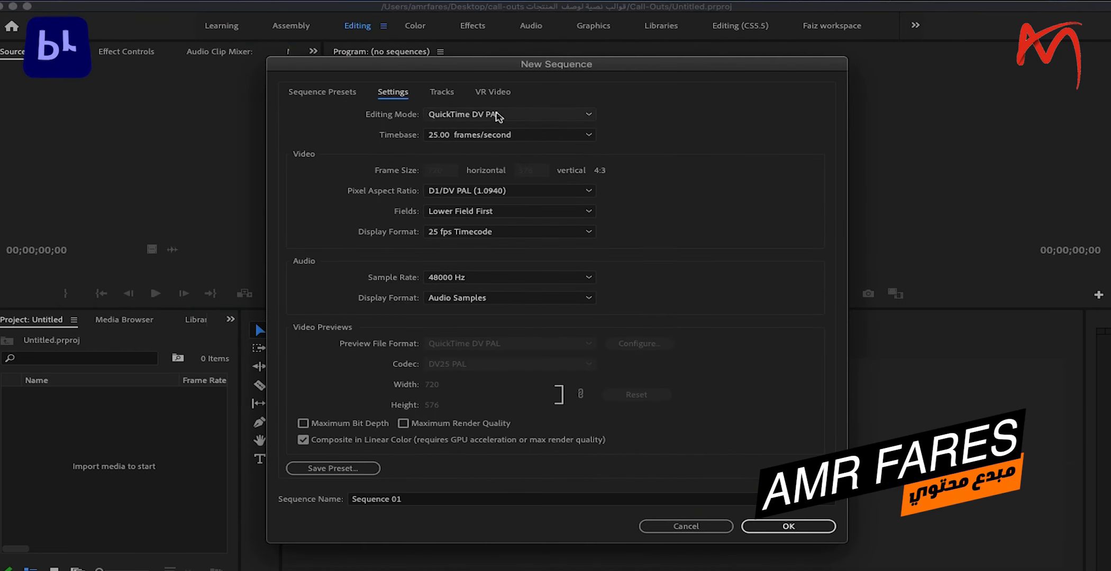
{"action": "left_click", "coordinate": [527, 115]}
{"action": "left_click_drag", "start_coordinate": [592, 312], "coordinate": [577, 95]}
{"action": "left_click", "coordinate": [498, 130]}
Set the sequence's frame size to 1920 horizontal by 1080 vertical and create the sequence.
{"action": "left_click", "coordinate": [446, 170]}
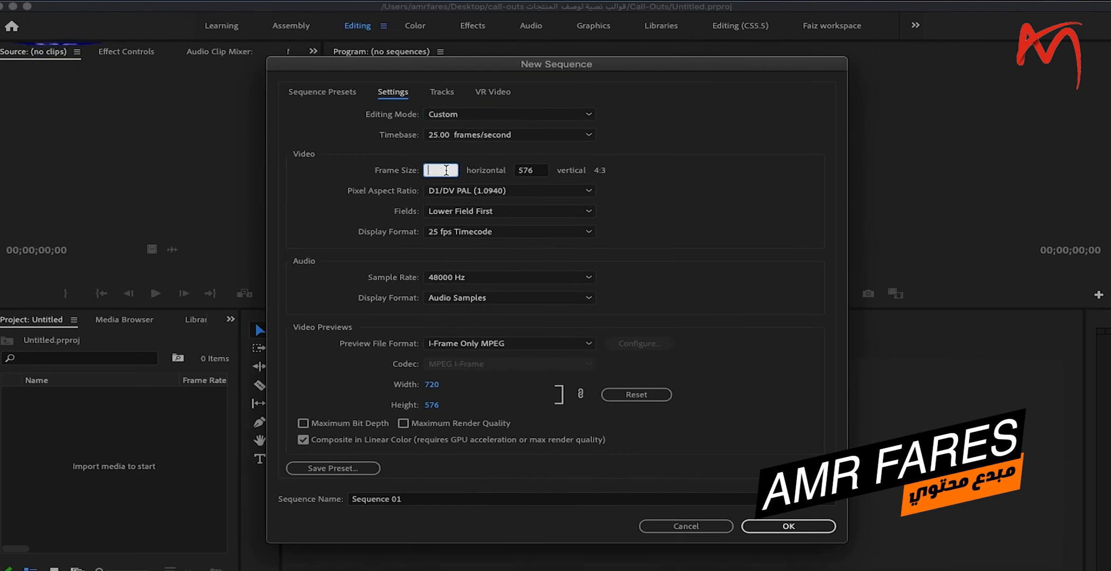
{"action": "type", "text": "1920"}
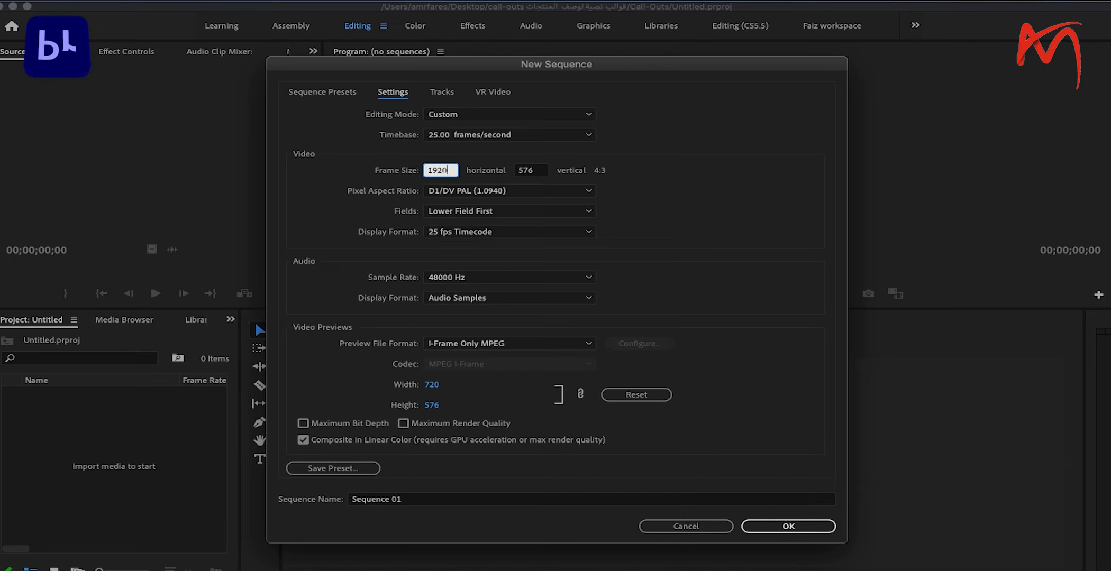
{"action": "left_click", "coordinate": [540, 170]}
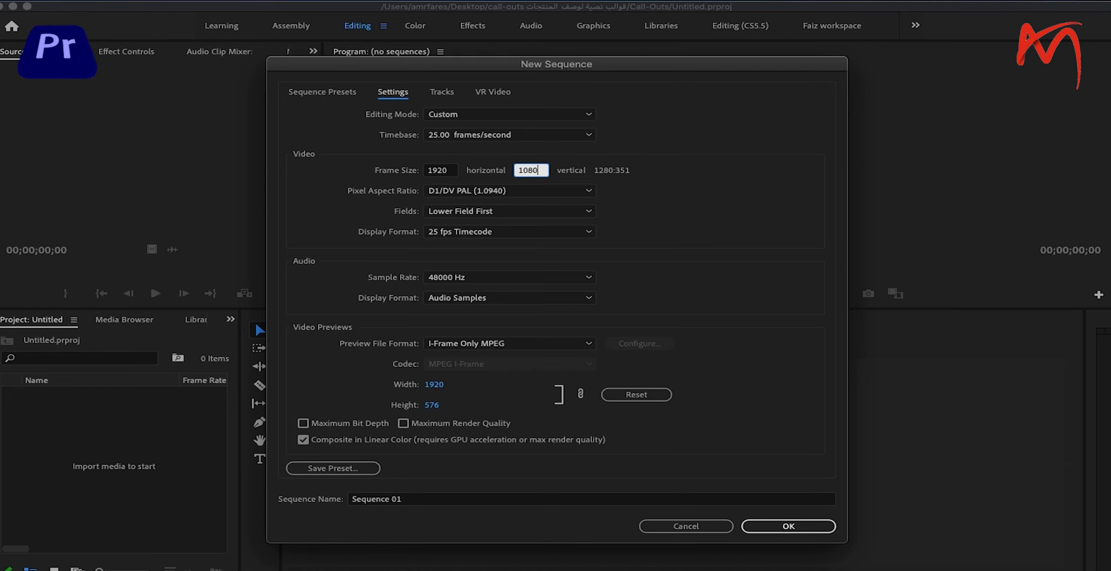
{"action": "left_click", "coordinate": [782, 527]}
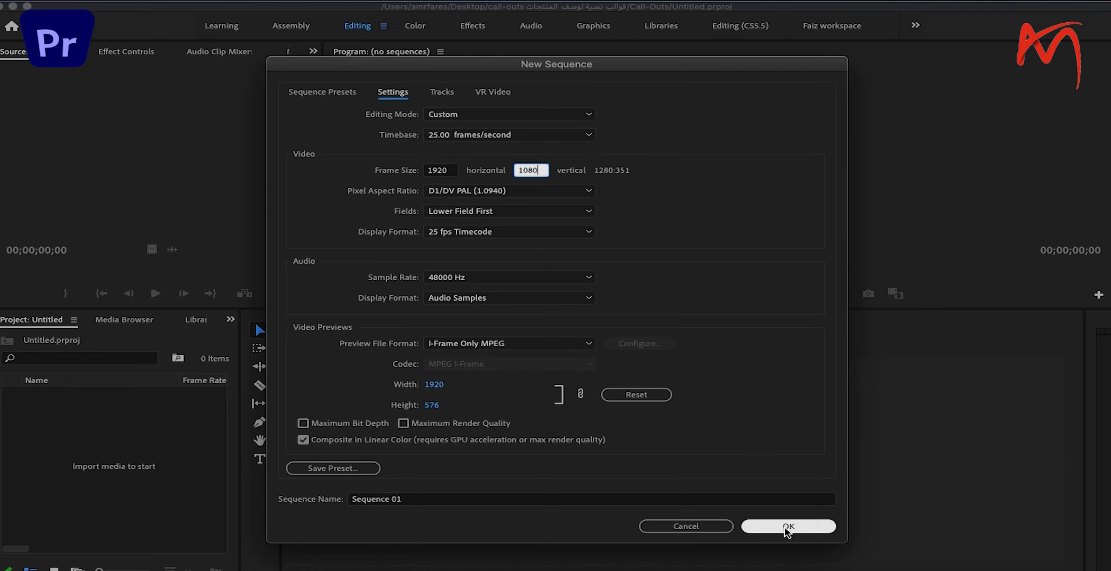
Import all photos and videos from the Simple Ink Drop Transition folder on the Desktop into the project.
{"action": "left_click", "coordinate": [170, 456]}
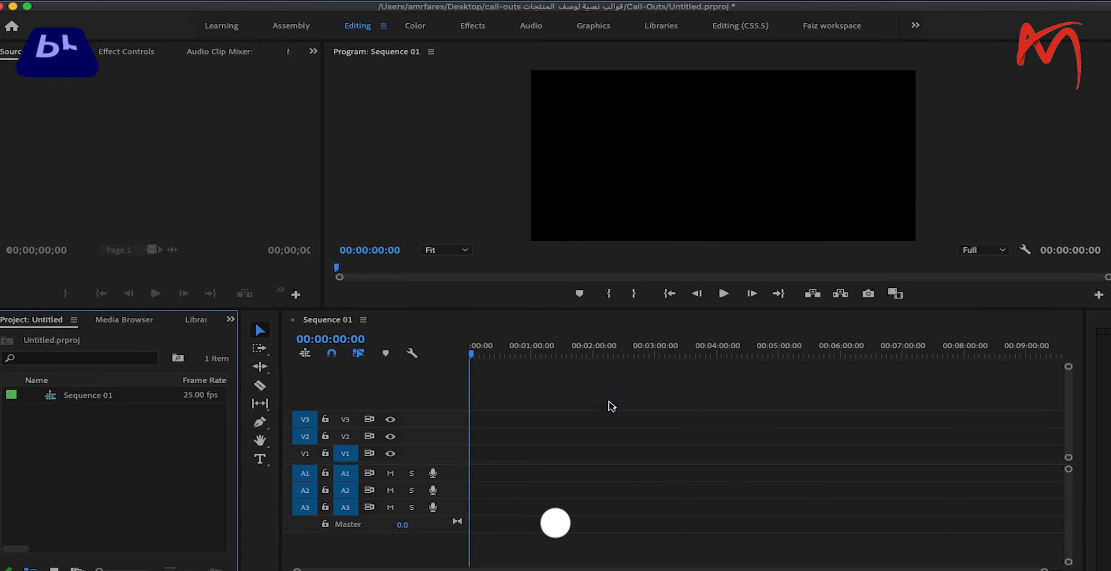
{"action": "key", "text": "super+i"}
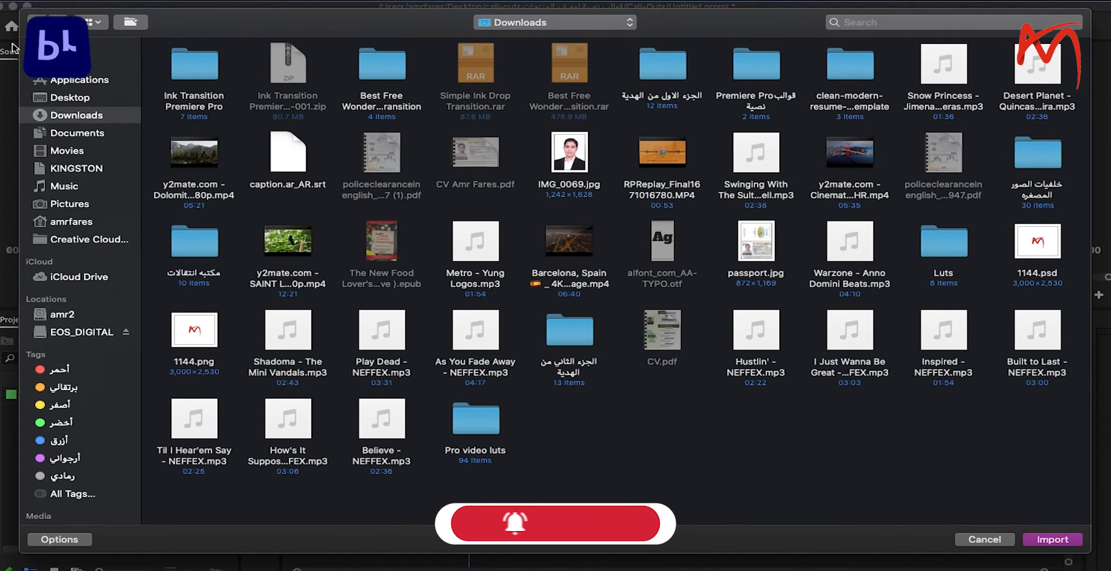
{"action": "left_click", "coordinate": [73, 99]}
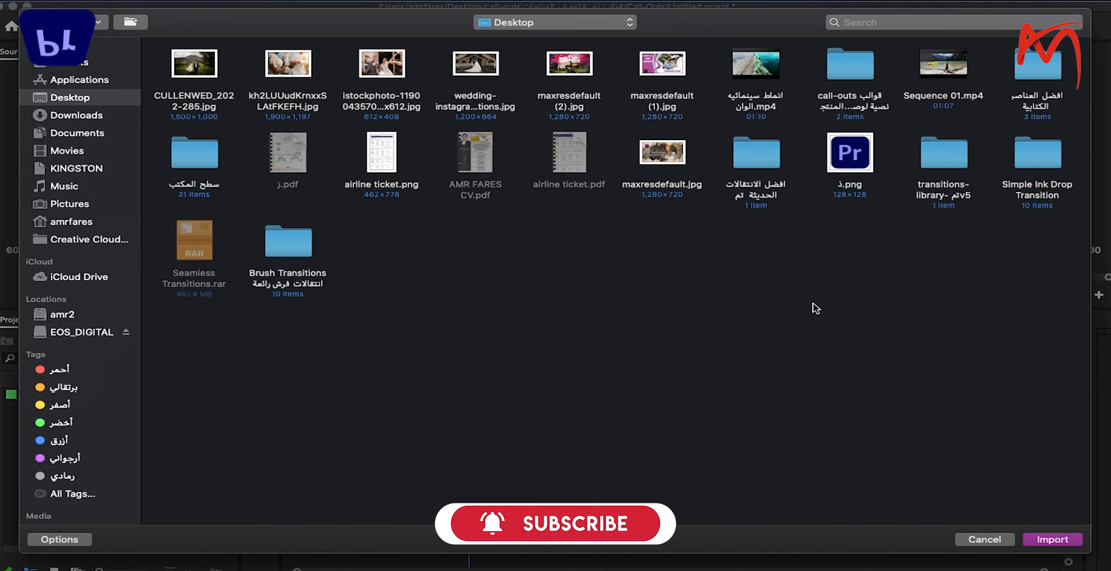
{"action": "double_click", "coordinate": [1039, 154]}
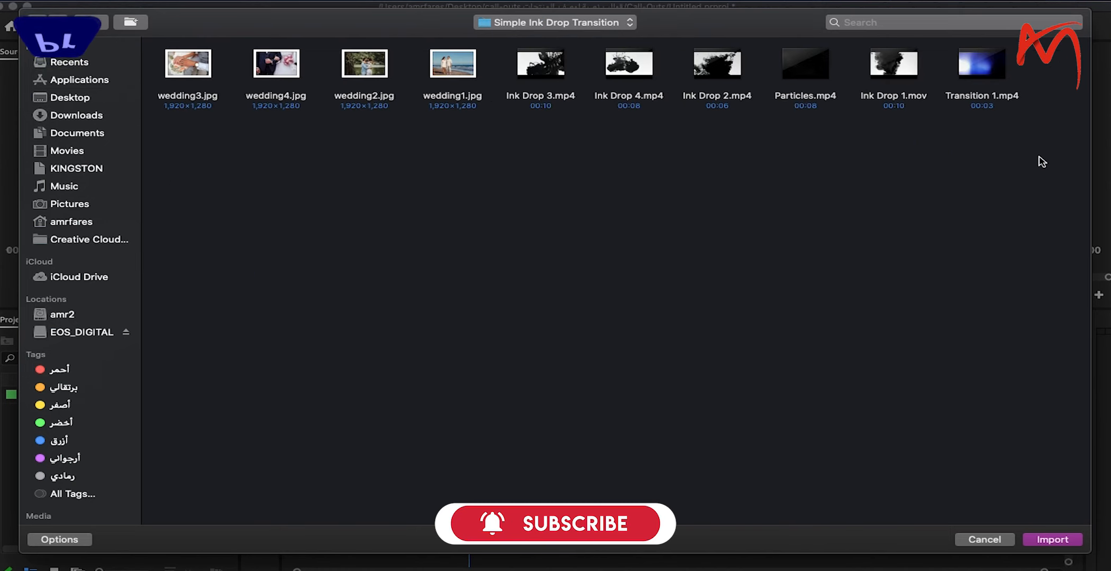
{"action": "left_click_drag", "start_coordinate": [1033, 57], "coordinate": [162, 66]}
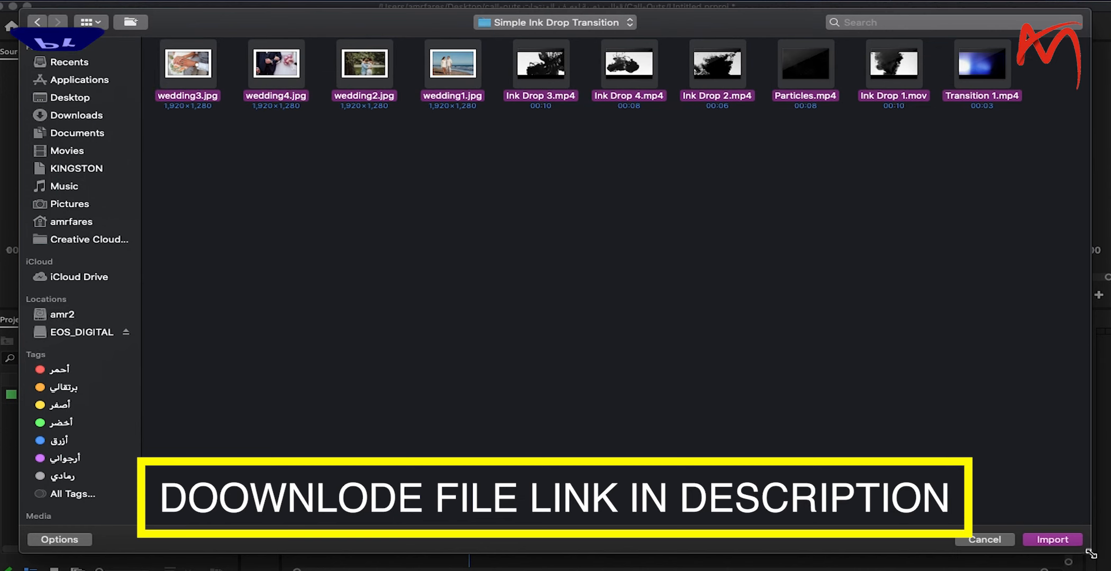
{"action": "left_click", "coordinate": [1064, 545]}
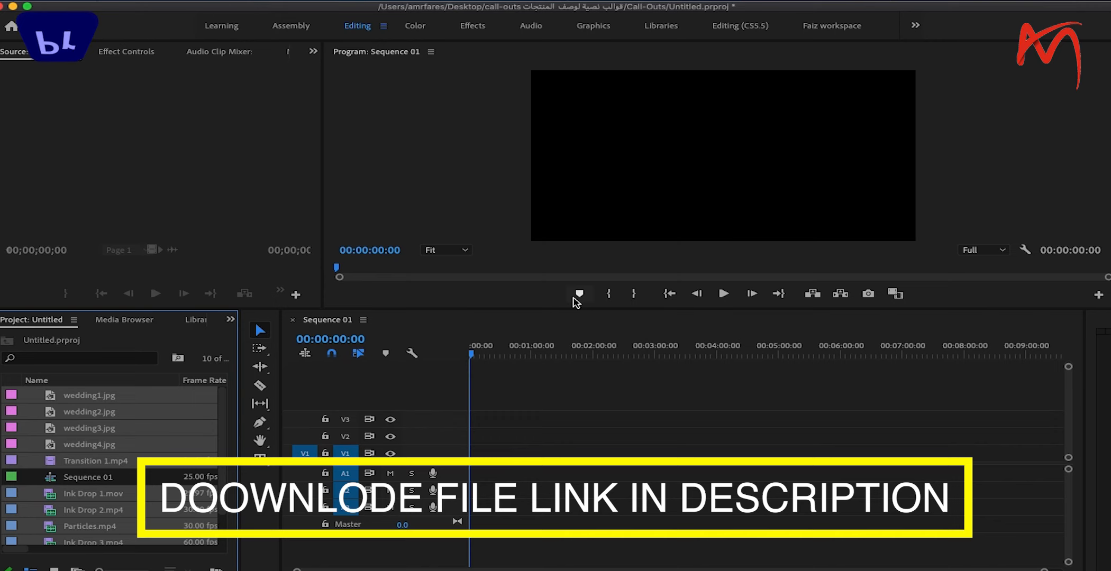
Show the project items as thumbnails and place wedding2.jpg, wedding3.jpg, wedding4.jpg and wedding1.jpg one after another on V1.
{"action": "left_click", "coordinate": [54, 569]}
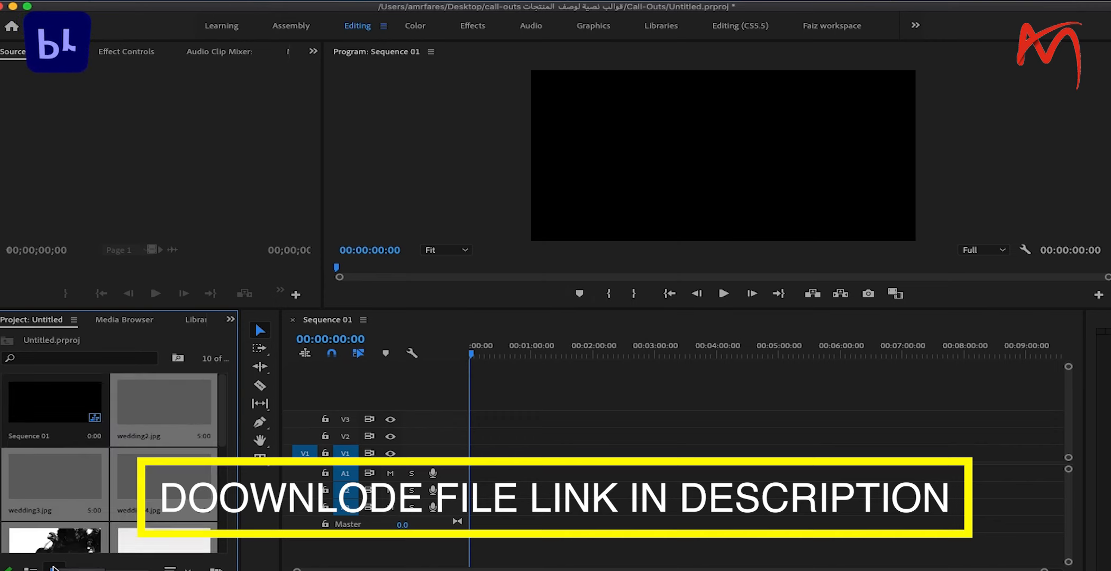
{"action": "left_click_drag", "start_coordinate": [222, 419], "coordinate": [227, 390]}
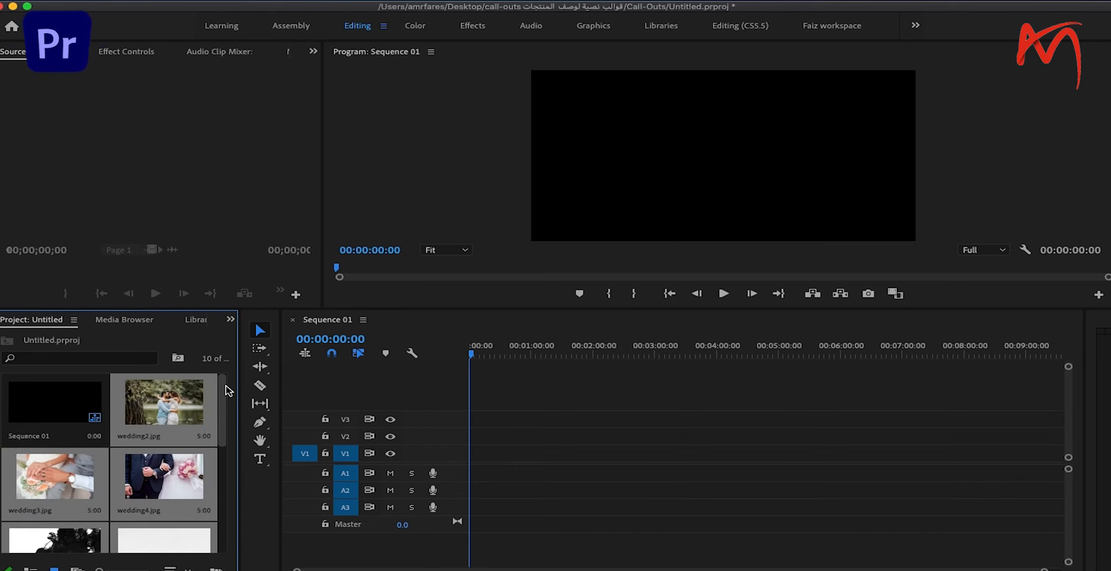
{"action": "left_click", "coordinate": [165, 406]}
{"action": "left_click_drag", "start_coordinate": [151, 405], "coordinate": [507, 452]}
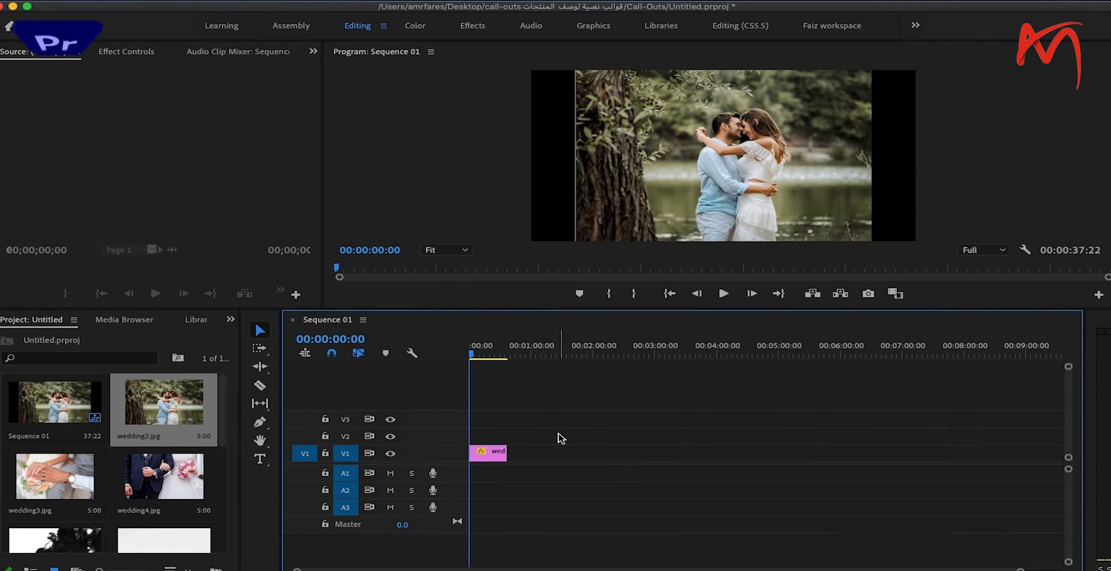
{"action": "left_click_drag", "start_coordinate": [103, 478], "coordinate": [523, 459]}
{"action": "left_click_drag", "start_coordinate": [164, 479], "coordinate": [517, 455]}
{"action": "left_click_drag", "start_coordinate": [221, 419], "coordinate": [230, 490]}
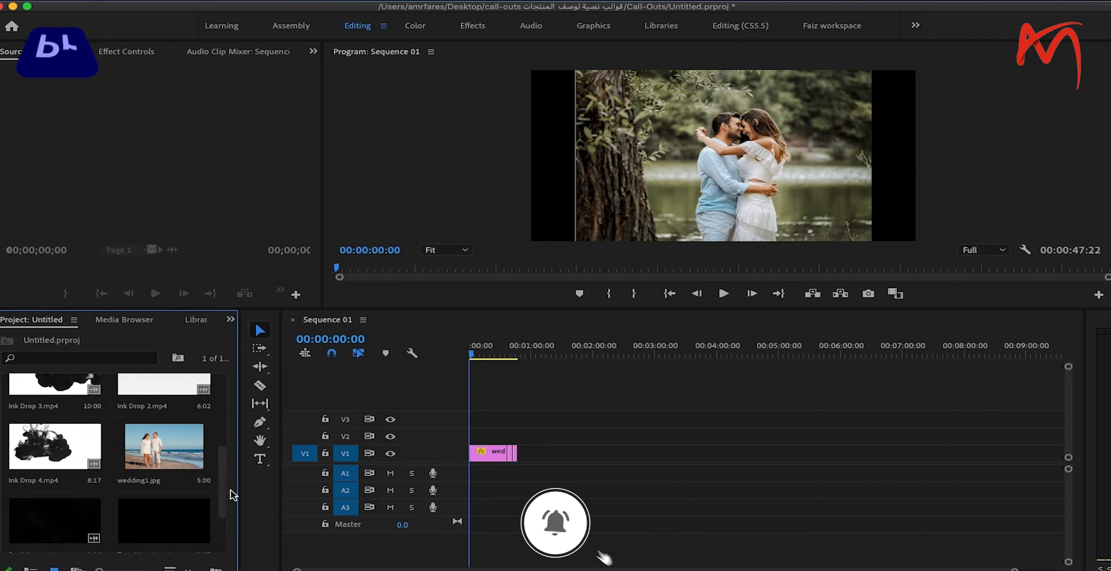
{"action": "left_click_drag", "start_coordinate": [152, 447], "coordinate": [484, 454]}
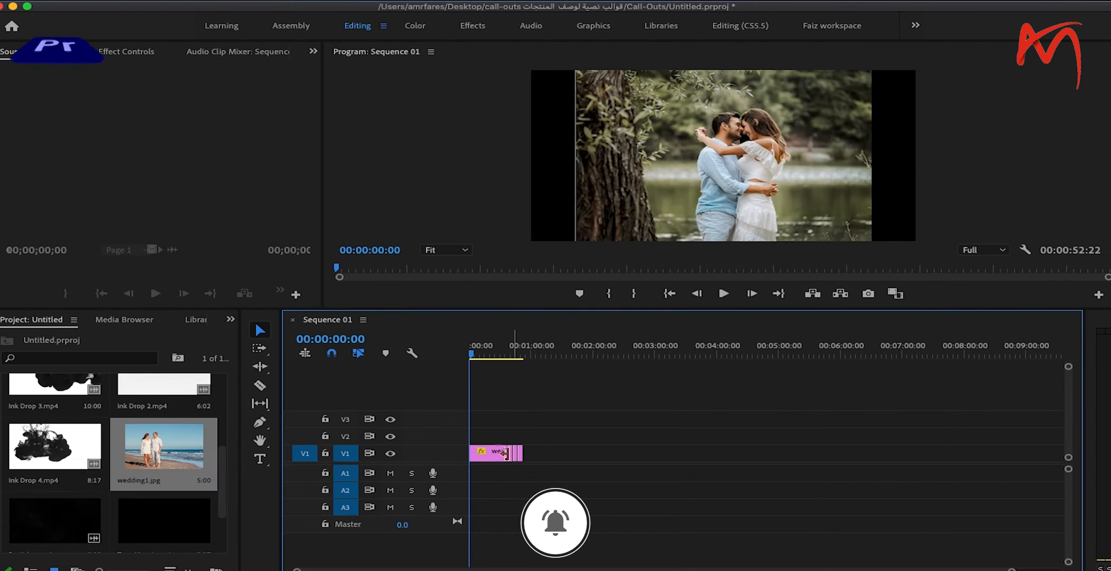
Move the three photo clips following wedding2.jpg along V1 so they start at about 00:01:48.
{"action": "scroll", "coordinate": [480, 450], "scroll_direction": "up", "scroll_amount": 2}
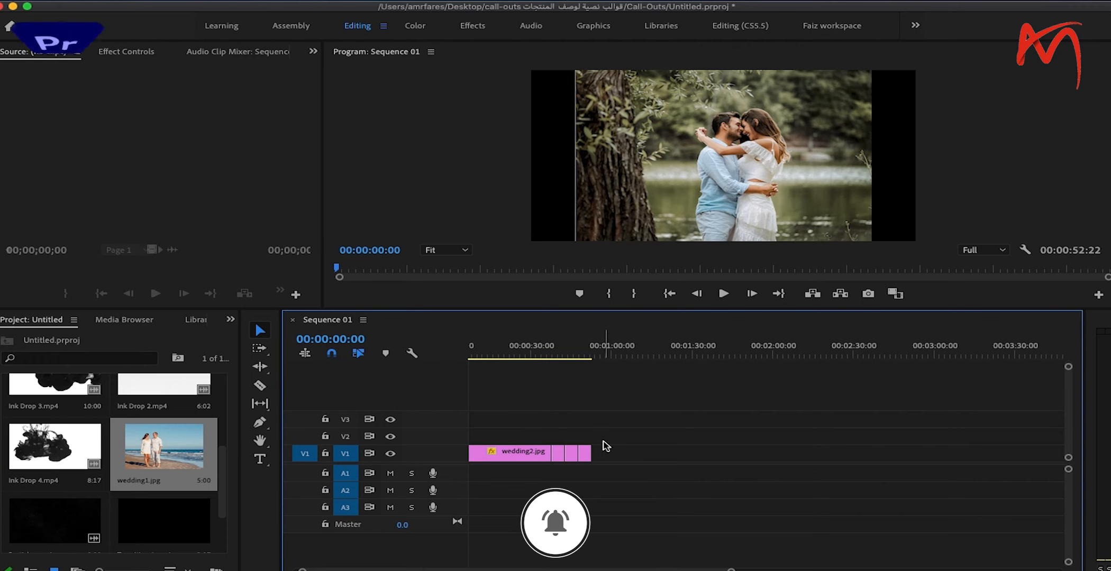
{"action": "left_click_drag", "start_coordinate": [615, 441], "coordinate": [745, 454]}
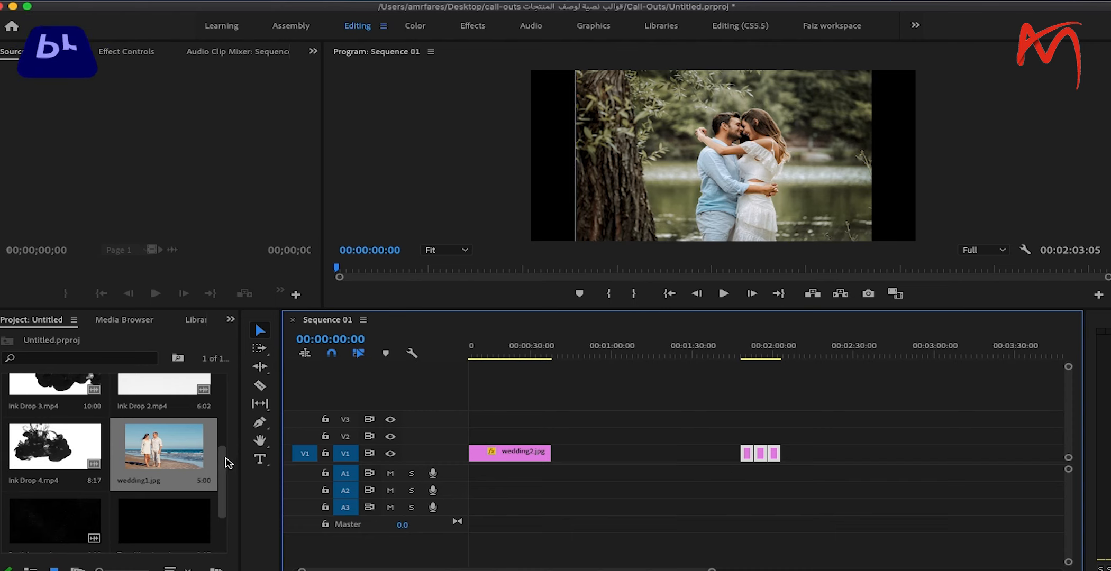
Place Ink Drop 4.mp4 at the start of V2 above wedding2.jpg and trim wedding2.jpg to the same length.
{"action": "scroll", "coordinate": [227, 463], "scroll_direction": "up", "scroll_amount": 5}
{"action": "scroll", "coordinate": [222, 447], "scroll_direction": "down", "scroll_amount": 5}
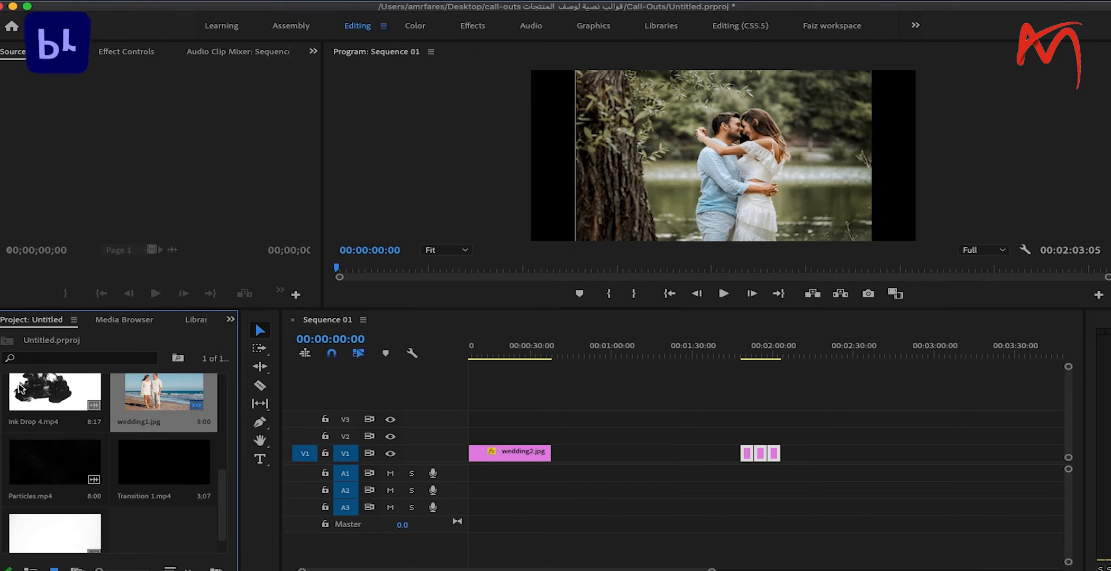
{"action": "left_click_drag", "start_coordinate": [222, 493], "coordinate": [223, 445]}
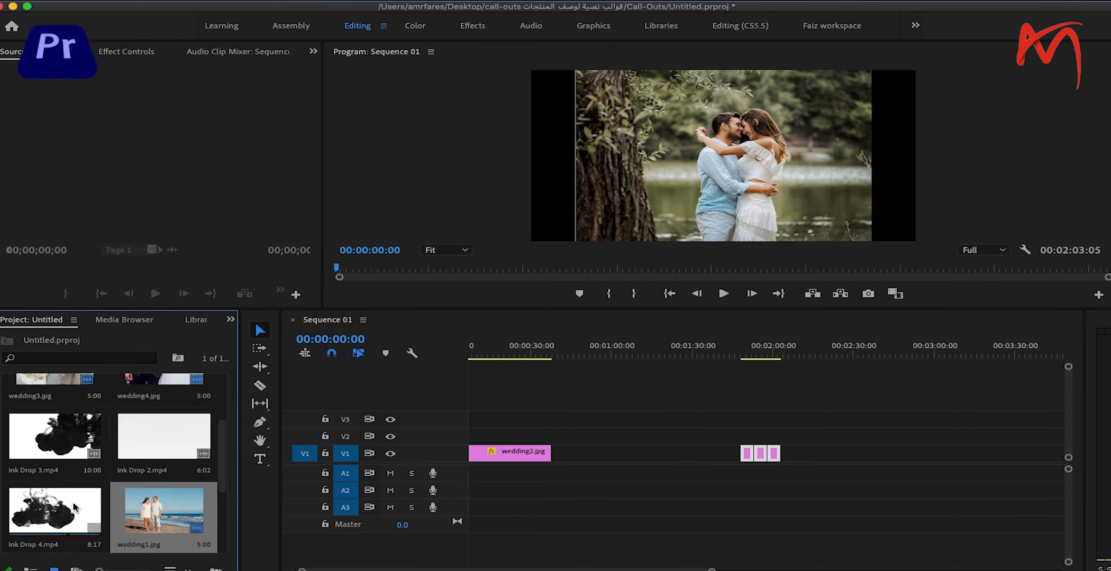
{"action": "mouse_move", "coordinate": [62, 513]}
{"action": "left_mouse_down"}
{"action": "mouse_move", "coordinate": [535, 441]}
{"action": "mouse_move", "coordinate": [457, 443]}
{"action": "mouse_move", "coordinate": [472, 438]}
{"action": "left_mouse_up"}
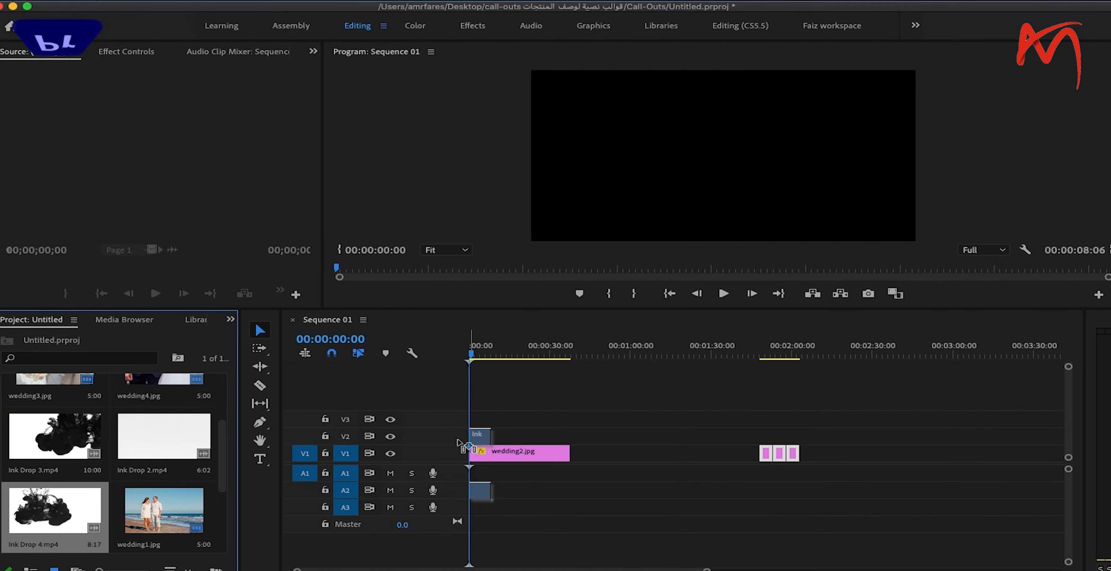
{"action": "left_click_drag", "start_coordinate": [566, 452], "coordinate": [490, 451]}
Place the playhead at 00:00:03:23 within the Ink Drop 4.mp4 clip.
{"action": "key", "text": "="}
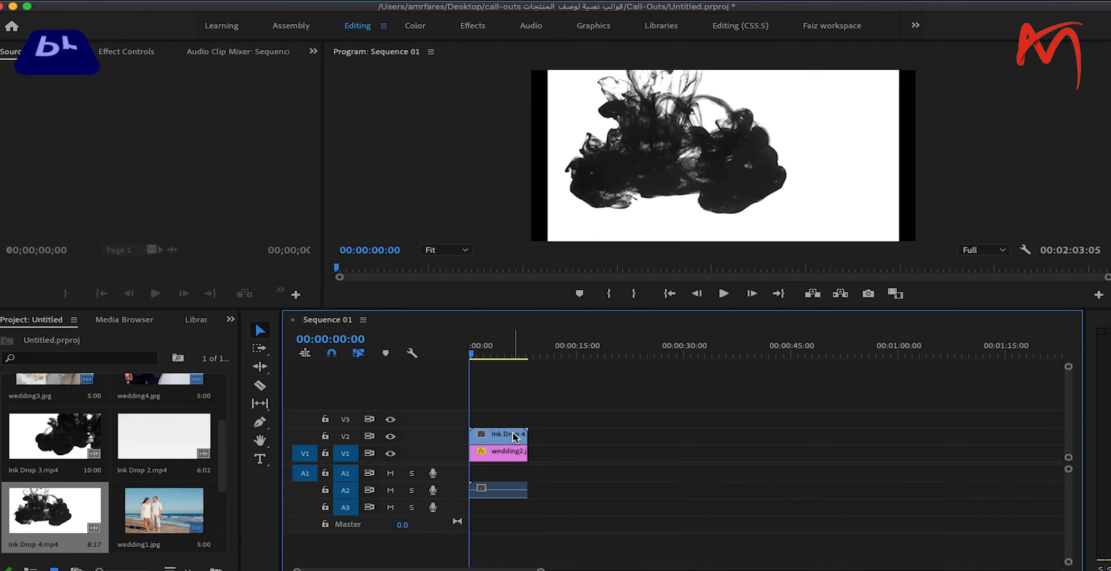
{"action": "key", "text": "="}
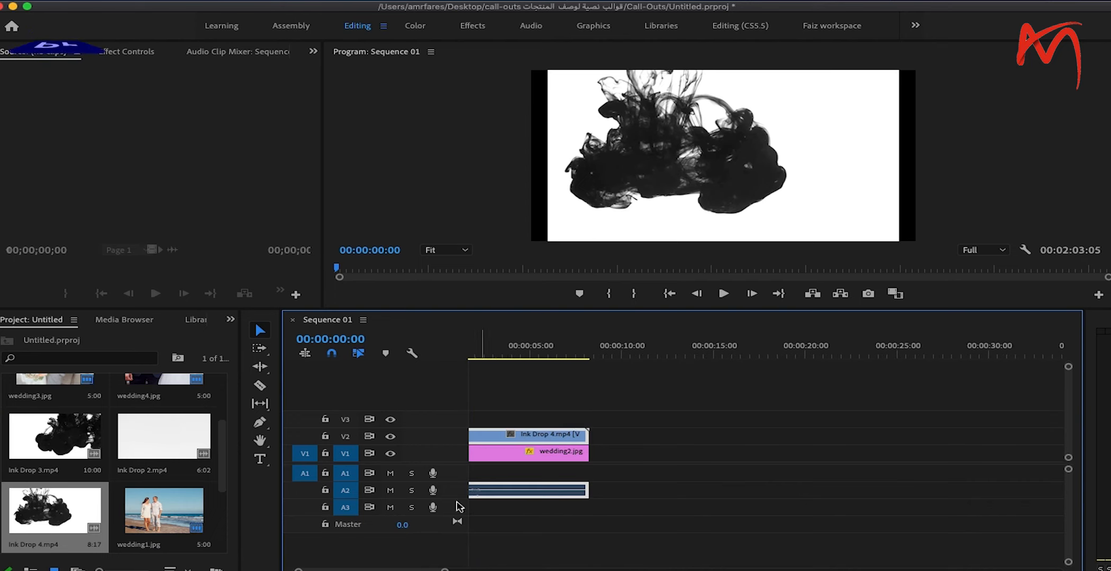
{"action": "scroll", "coordinate": [766, 450], "scroll_direction": "left", "scroll_amount": 2}
{"action": "left_click_drag", "start_coordinate": [472, 355], "coordinate": [546, 359]}
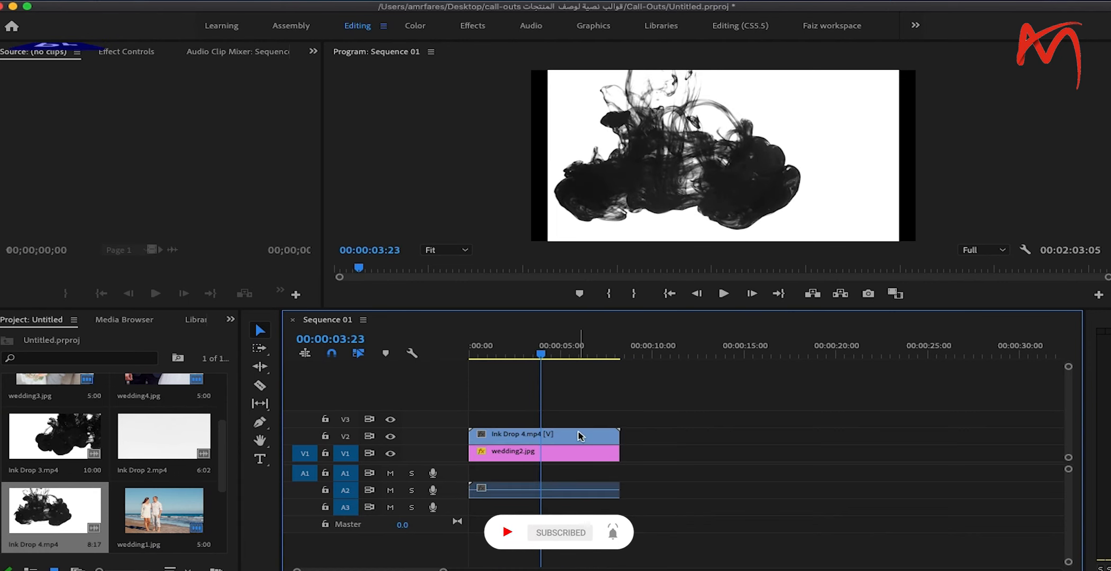
Scale the Ink Drop 4.mp4 clip above wedding2.jpg to 114 and set its blend mode to Screen.
{"action": "left_click", "coordinate": [132, 52]}
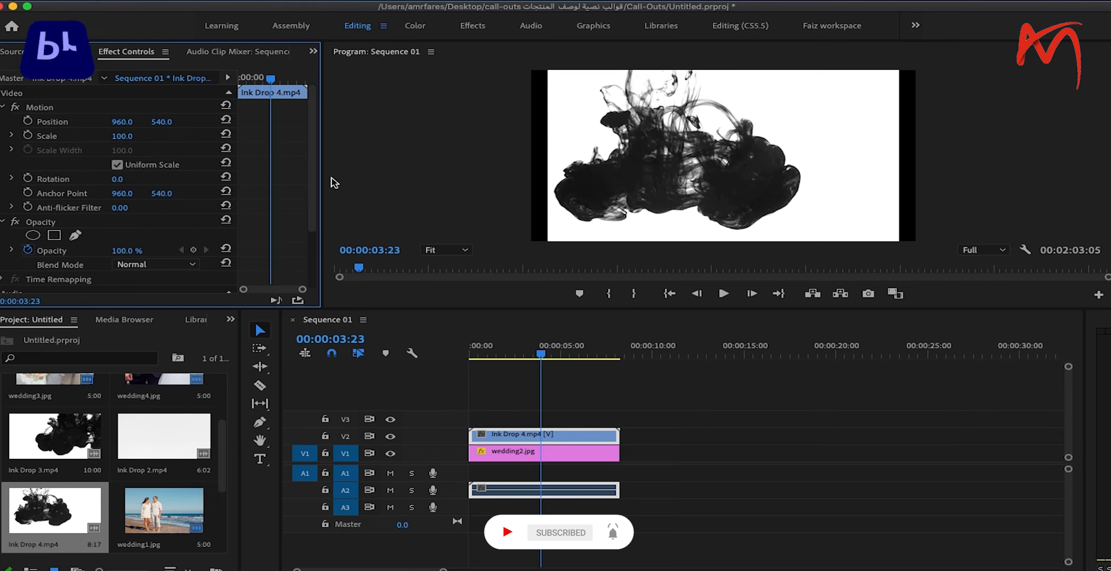
{"action": "scroll", "coordinate": [314, 187], "scroll_direction": "down", "scroll_amount": 1}
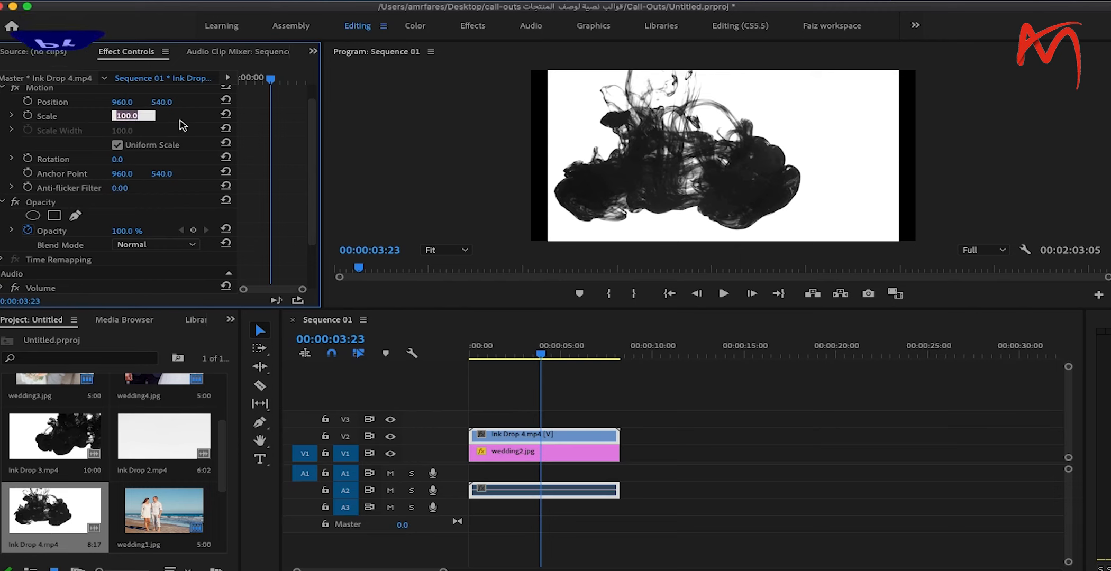
{"action": "left_click_drag", "start_coordinate": [127, 117], "coordinate": [134, 118]}
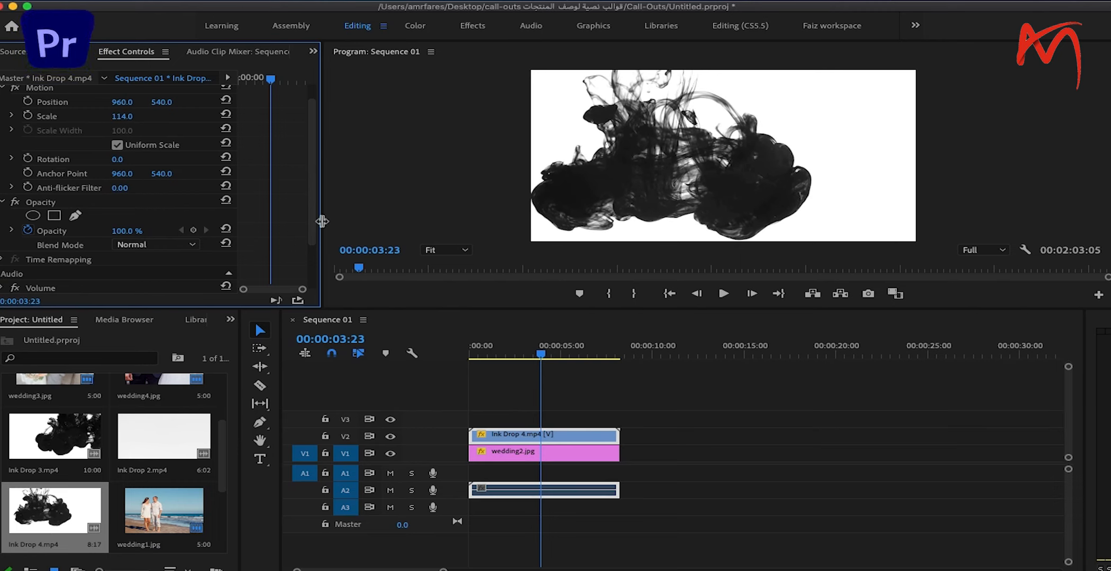
{"action": "scroll", "coordinate": [313, 222], "scroll_direction": "down", "scroll_amount": 1}
{"action": "left_click", "coordinate": [153, 224]}
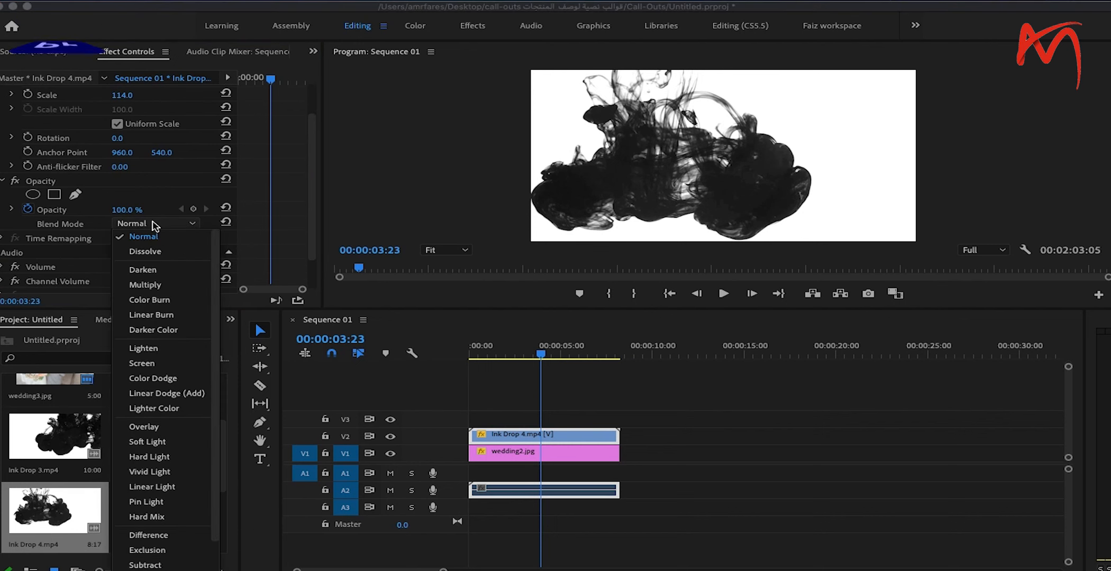
{"action": "left_click", "coordinate": [183, 363]}
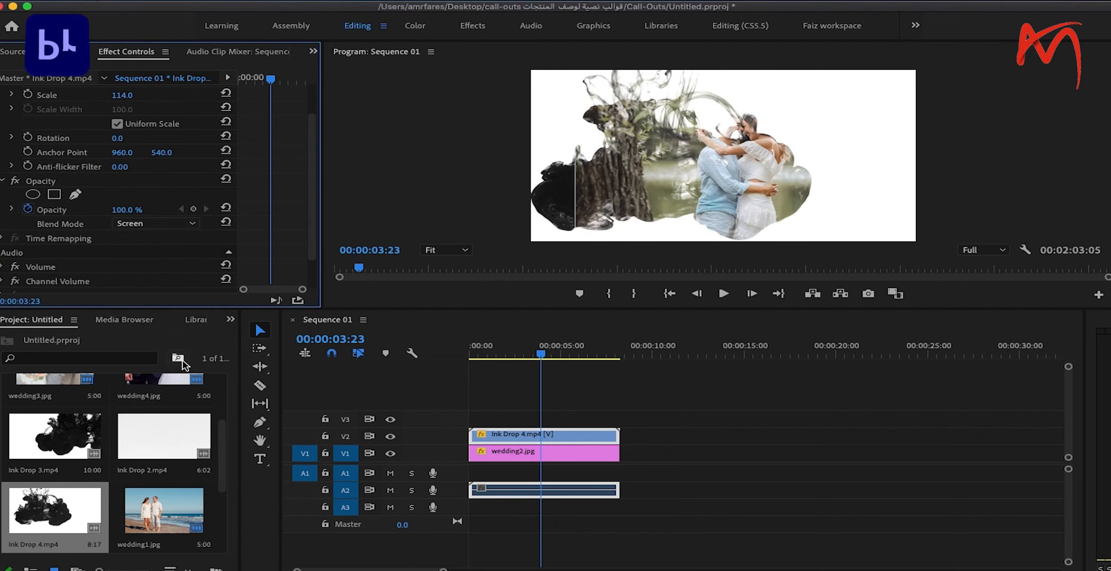
Set the position of wedding2.jpg to 677, 625 to reframe the couple within the ink shape, and preview the clip.
{"action": "left_click_drag", "start_coordinate": [541, 354], "coordinate": [495, 344]}
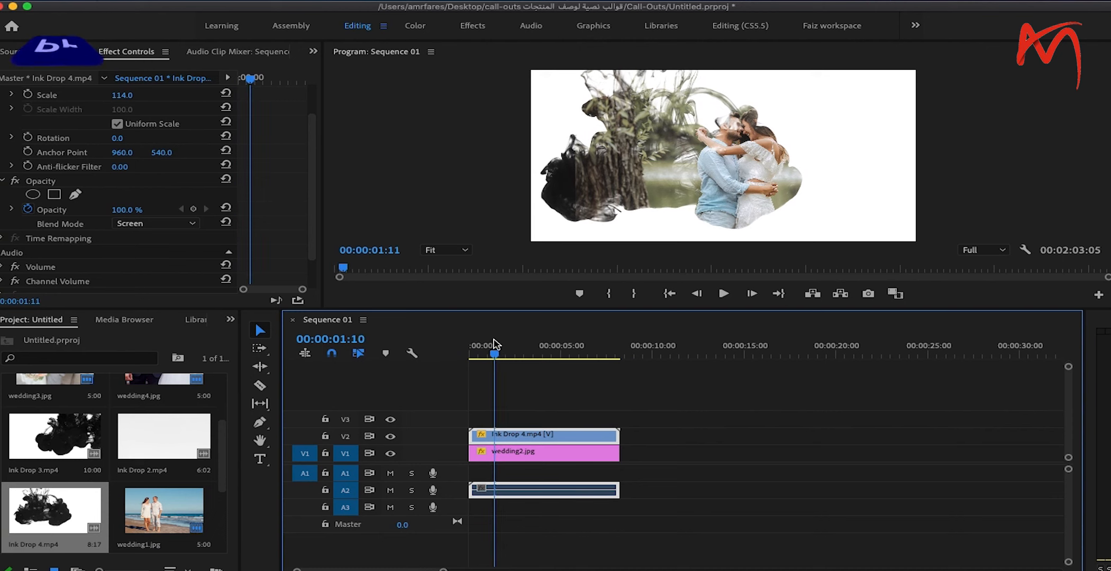
{"action": "left_click", "coordinate": [550, 456]}
{"action": "left_click_drag", "start_coordinate": [122, 122], "coordinate": [30, 122]}
{"action": "left_click_drag", "start_coordinate": [174, 122], "coordinate": [219, 122]}
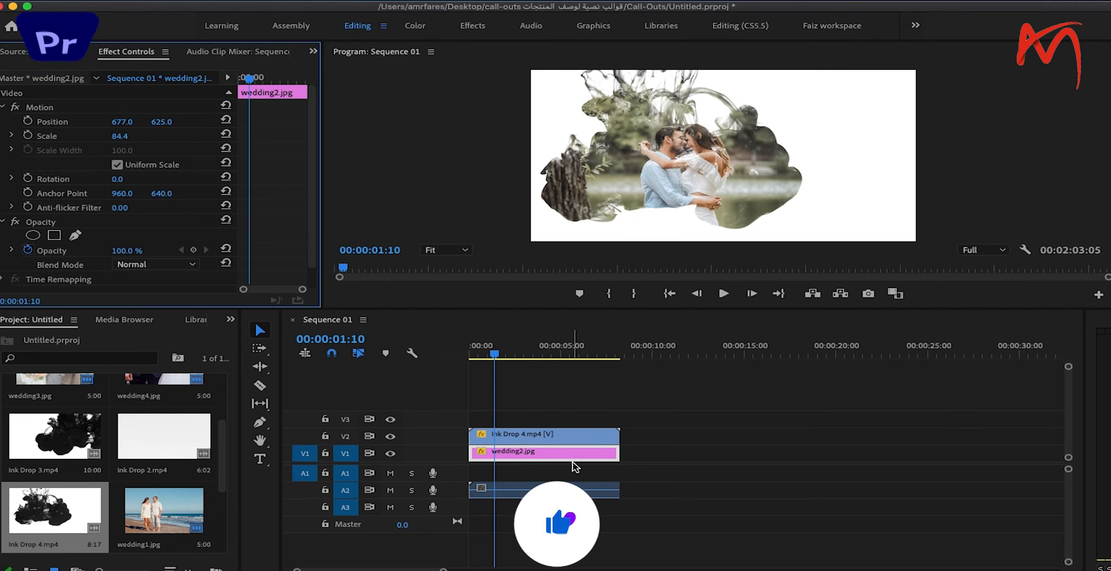
{"action": "left_click_drag", "start_coordinate": [494, 354], "coordinate": [469, 365]}
{"action": "left_click", "coordinate": [552, 360]}
{"action": "left_click_drag", "start_coordinate": [571, 368], "coordinate": [443, 376]}
Move wedding3.jpg along V1 so that it starts directly at the end of wedding2.jpg.
{"action": "scroll", "coordinate": [767, 437], "scroll_direction": "down", "scroll_amount": 6}
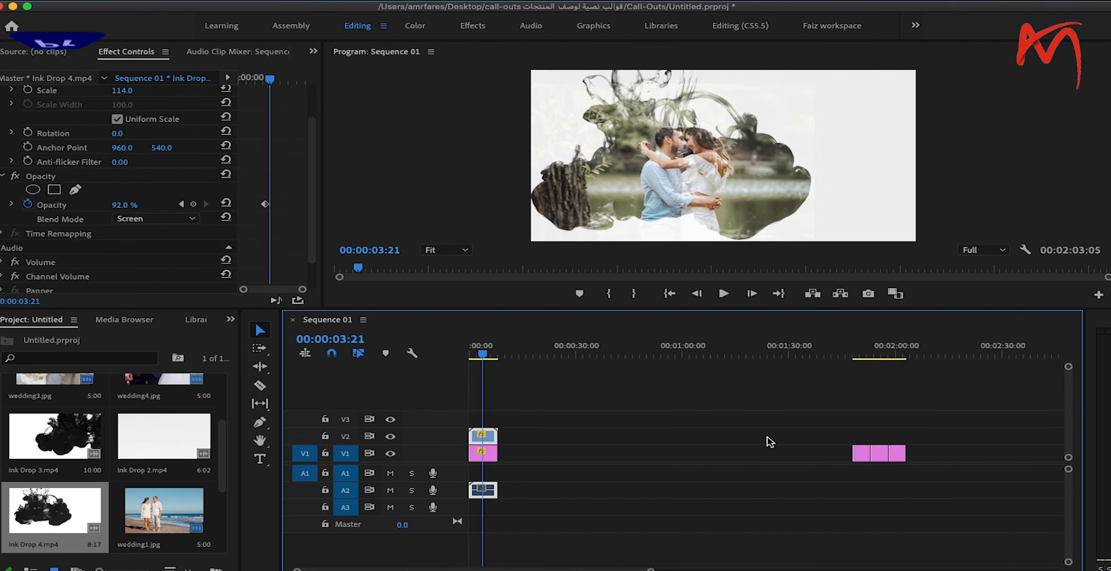
{"action": "left_click_drag", "start_coordinate": [861, 456], "coordinate": [480, 456]}
{"action": "key", "text": "="}
{"action": "key", "text": "="}
{"action": "key", "text": "="}
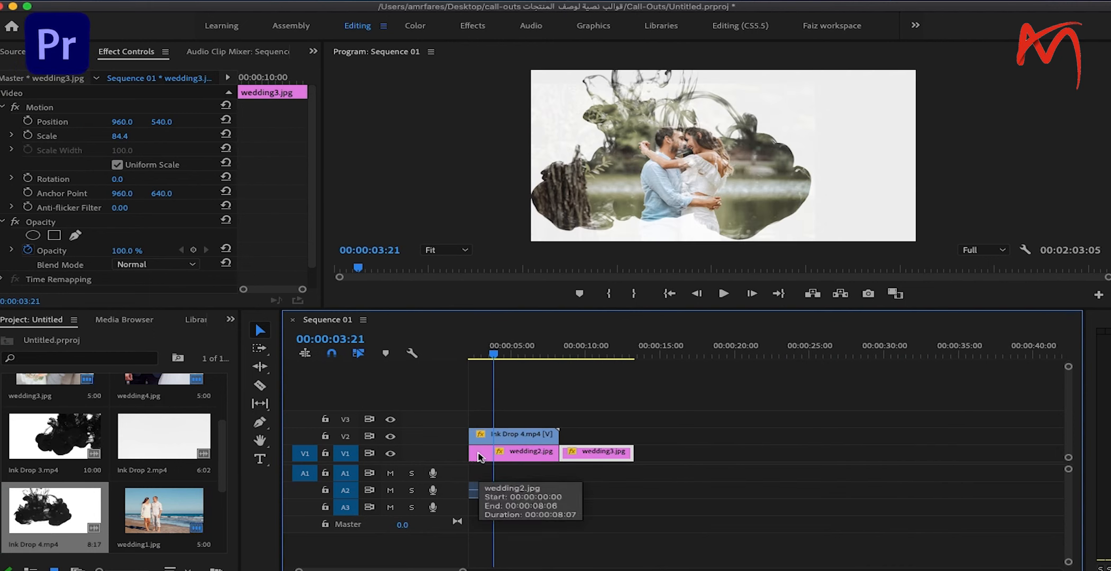
Scale wedding3.jpg to 109.4 so the photo fills the frame.
{"action": "left_click", "coordinate": [593, 355]}
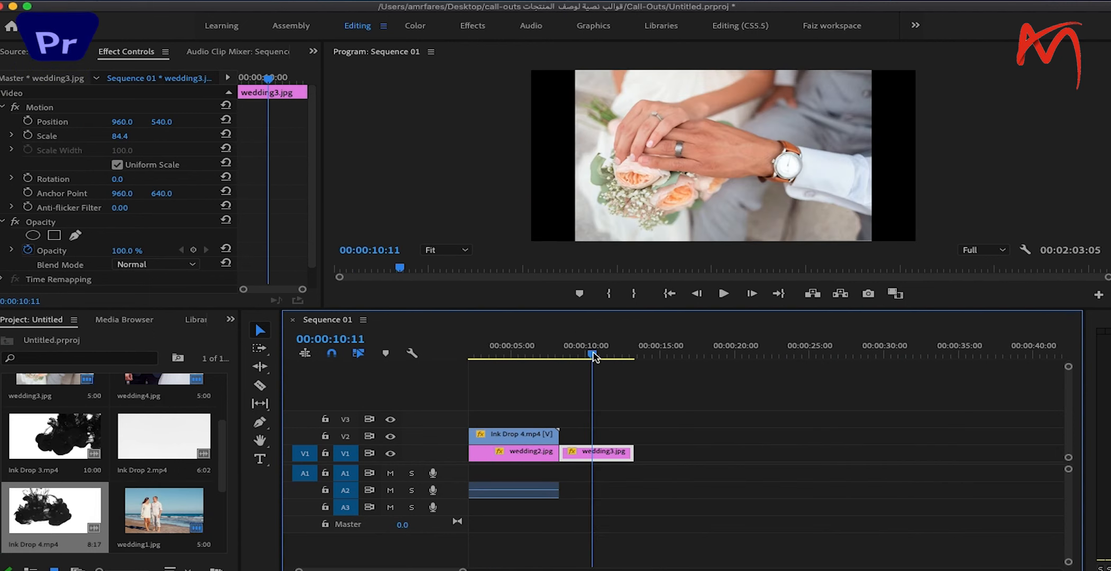
{"action": "mouse_move", "coordinate": [593, 356]}
{"action": "left_mouse_down"}
{"action": "mouse_move", "coordinate": [565, 354]}
{"action": "mouse_move", "coordinate": [629, 354]}
{"action": "mouse_move", "coordinate": [574, 354]}
{"action": "left_mouse_up"}
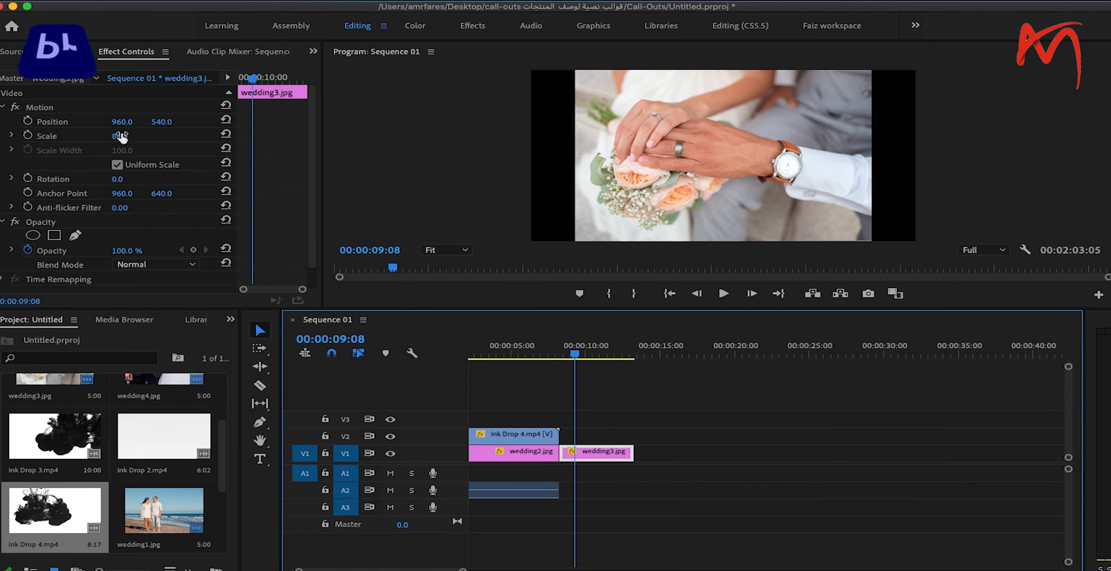
{"action": "left_click_drag", "start_coordinate": [121, 136], "coordinate": [135, 136]}
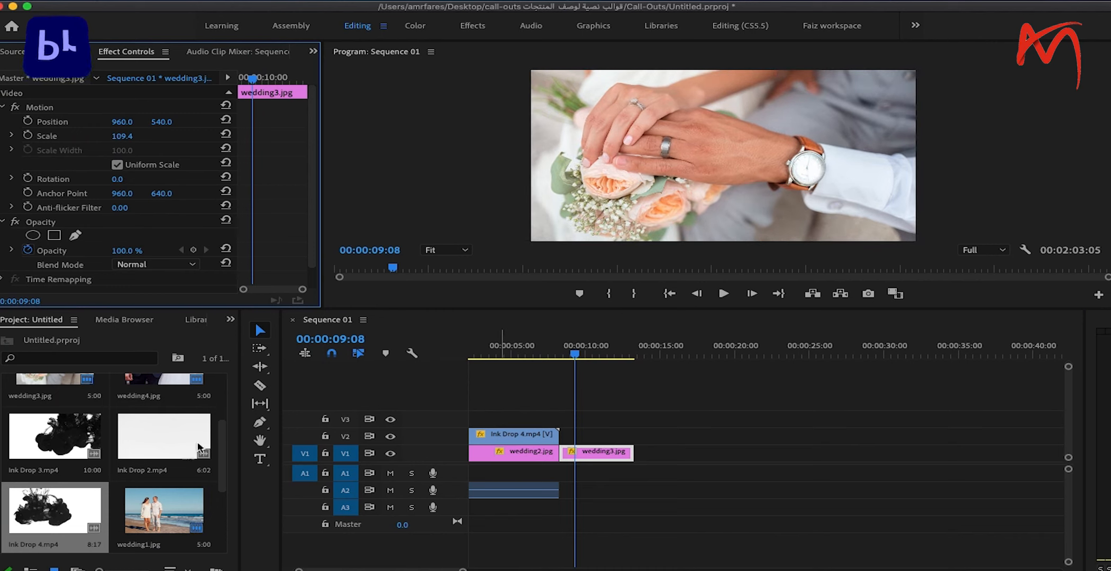
Place a second Ink Drop 4.mp4 on V2 above wedding3.jpg and extend the photo to the same length.
{"action": "mouse_move", "coordinate": [221, 456]}
{"action": "left_mouse_down"}
{"action": "mouse_move", "coordinate": [221, 437]}
{"action": "mouse_move", "coordinate": [221, 464]}
{"action": "left_mouse_up"}
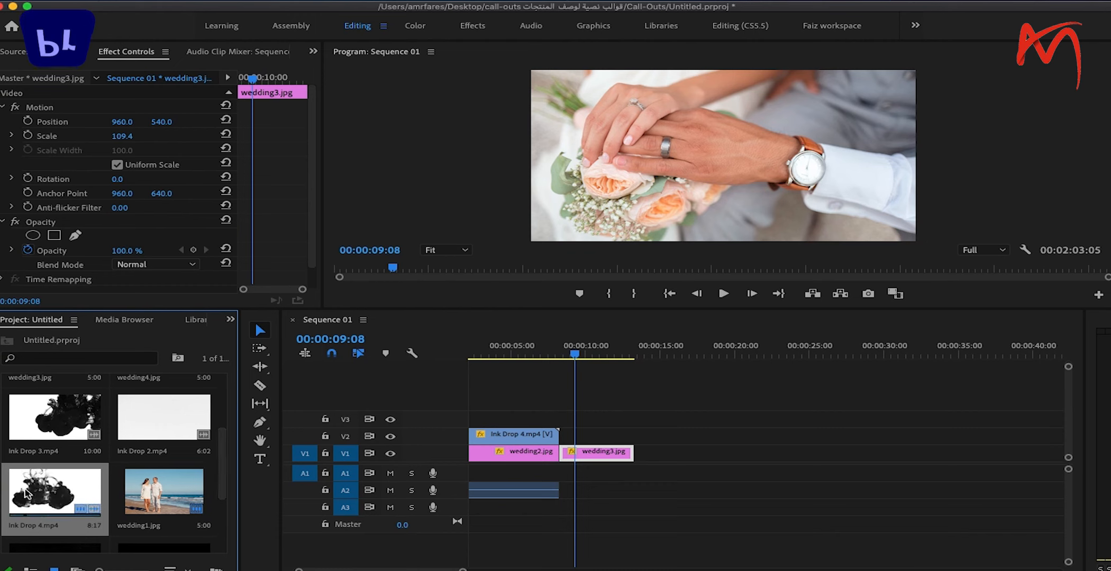
{"action": "mouse_move", "coordinate": [25, 494]}
{"action": "left_mouse_down"}
{"action": "mouse_move", "coordinate": [628, 422]}
{"action": "mouse_move", "coordinate": [565, 439]}
{"action": "left_mouse_up"}
{"action": "left_click_drag", "start_coordinate": [631, 451], "coordinate": [681, 451]}
Scale the second Ink Drop 4.mp4 clip to 118, set its blend mode to Screen and preview the result.
{"action": "left_click_drag", "start_coordinate": [575, 353], "coordinate": [613, 353]}
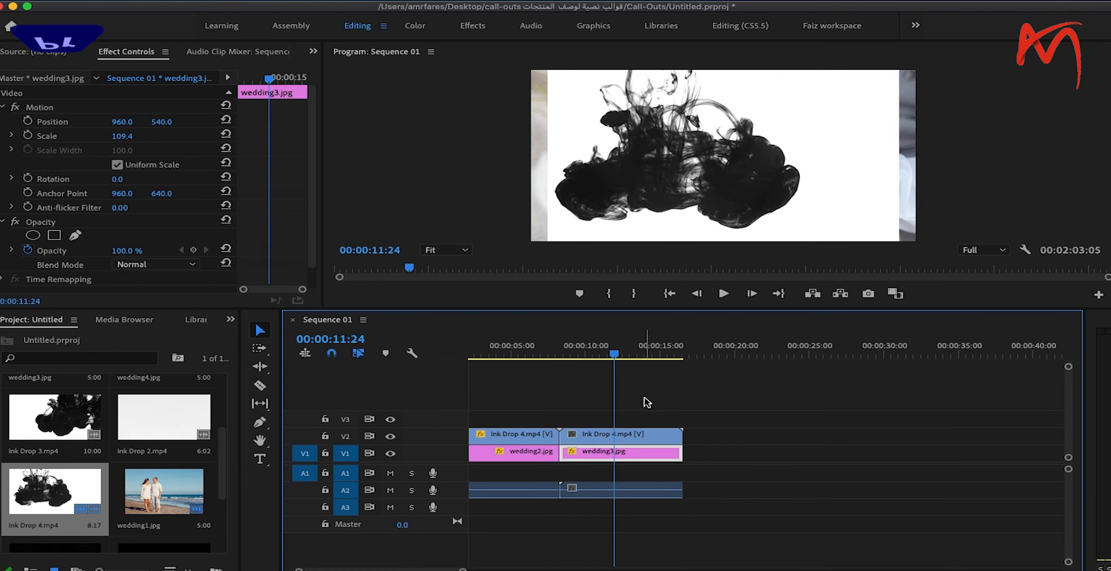
{"action": "left_click", "coordinate": [652, 440]}
{"action": "left_click_drag", "start_coordinate": [120, 138], "coordinate": [130, 137]}
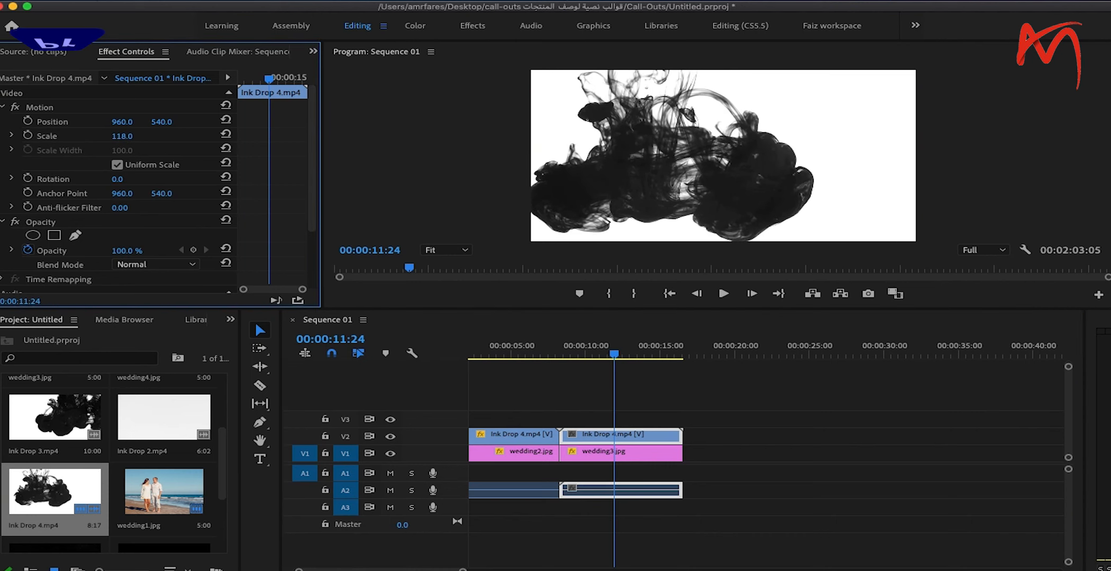
{"action": "left_click", "coordinate": [178, 264]}
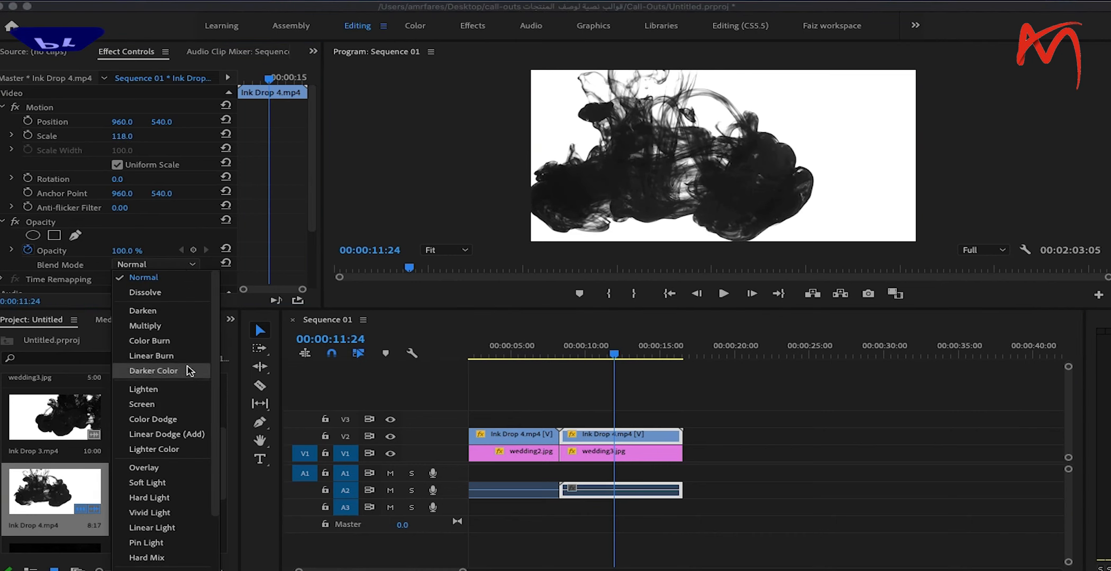
{"action": "left_click", "coordinate": [142, 404]}
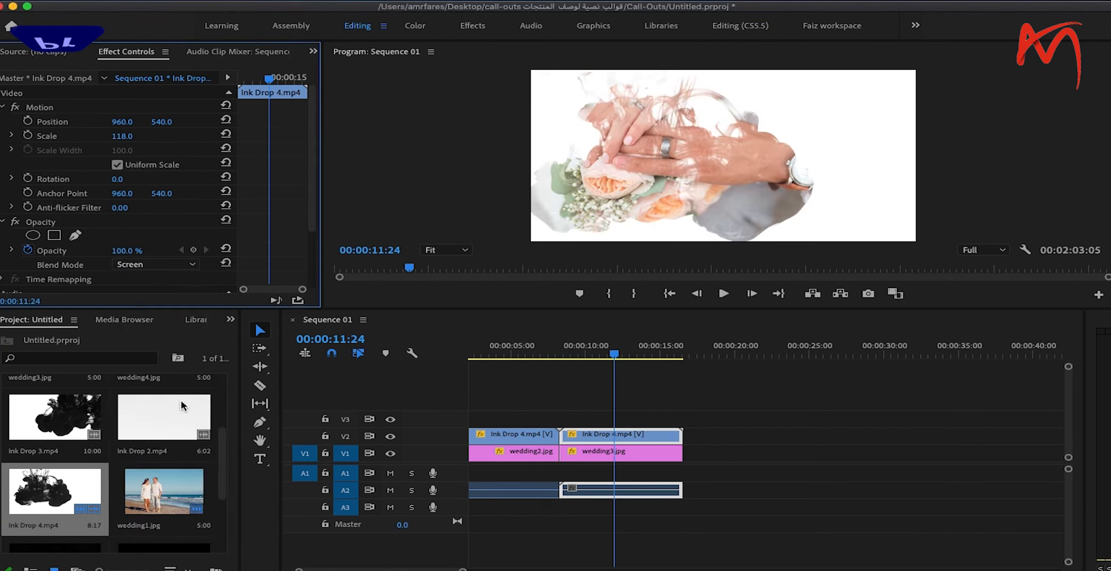
{"action": "left_click", "coordinate": [608, 355]}
{"action": "mouse_move", "coordinate": [608, 357]}
{"action": "left_mouse_down"}
{"action": "mouse_move", "coordinate": [519, 357]}
{"action": "mouse_move", "coordinate": [659, 356]}
{"action": "mouse_move", "coordinate": [513, 356]}
{"action": "mouse_move", "coordinate": [610, 357]}
{"action": "left_mouse_up"}
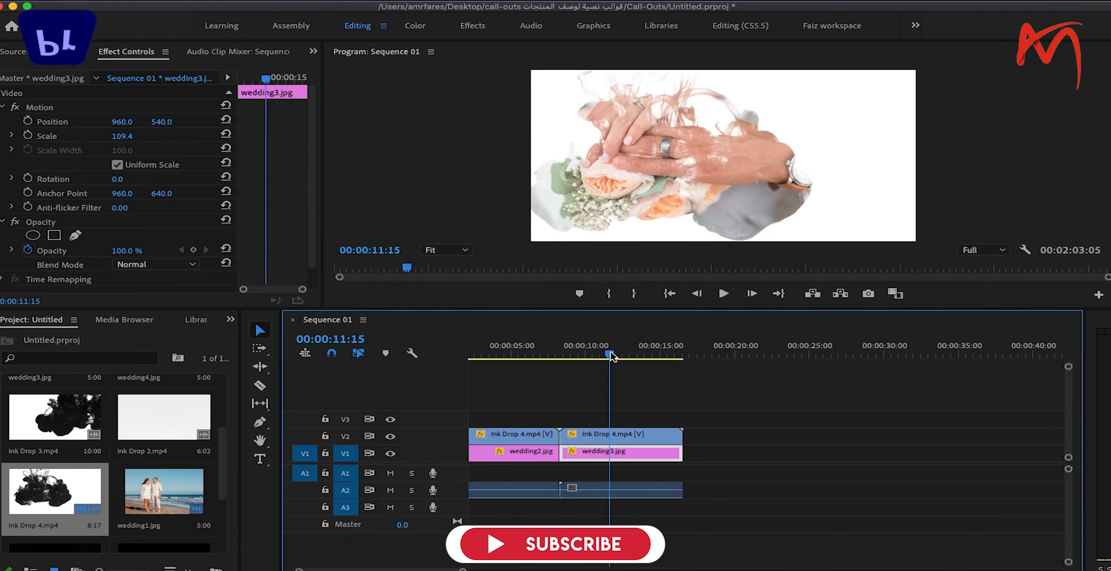
{"action": "left_click", "coordinate": [652, 433]}
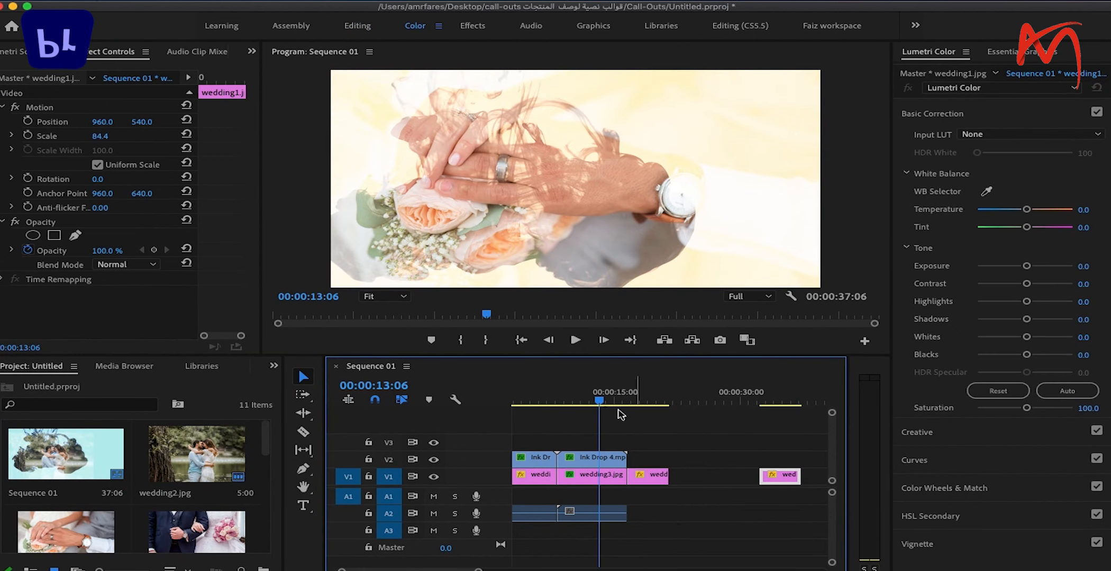
Scale wedding4.jpg on V1 to 112.4 so the photo fills the frame.
{"action": "left_click_drag", "start_coordinate": [599, 401], "coordinate": [650, 401]}
{"action": "left_click", "coordinate": [646, 482]}
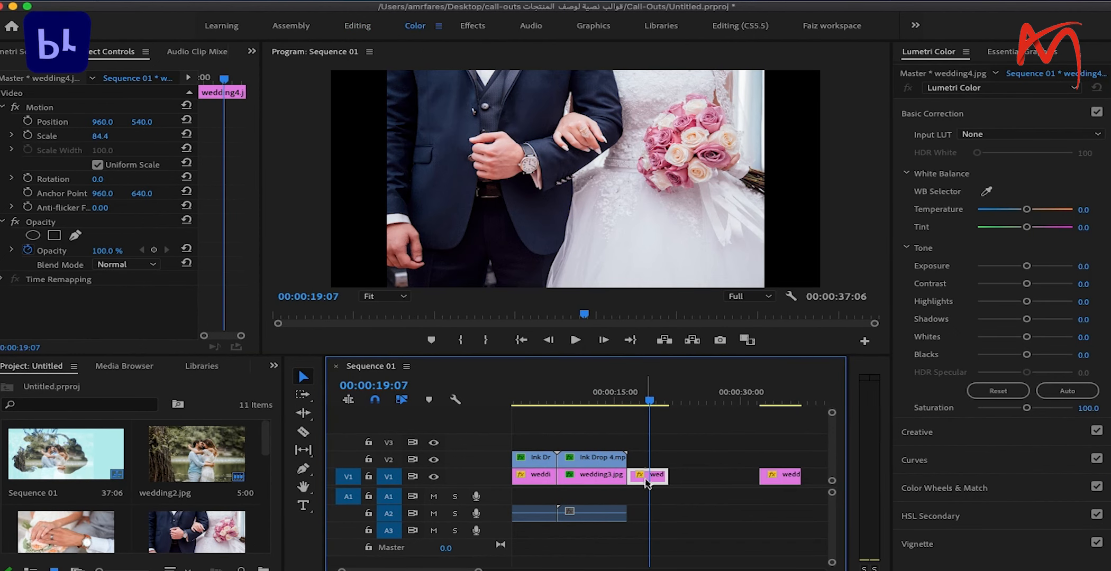
{"action": "left_click_drag", "start_coordinate": [99, 136], "coordinate": [105, 136]}
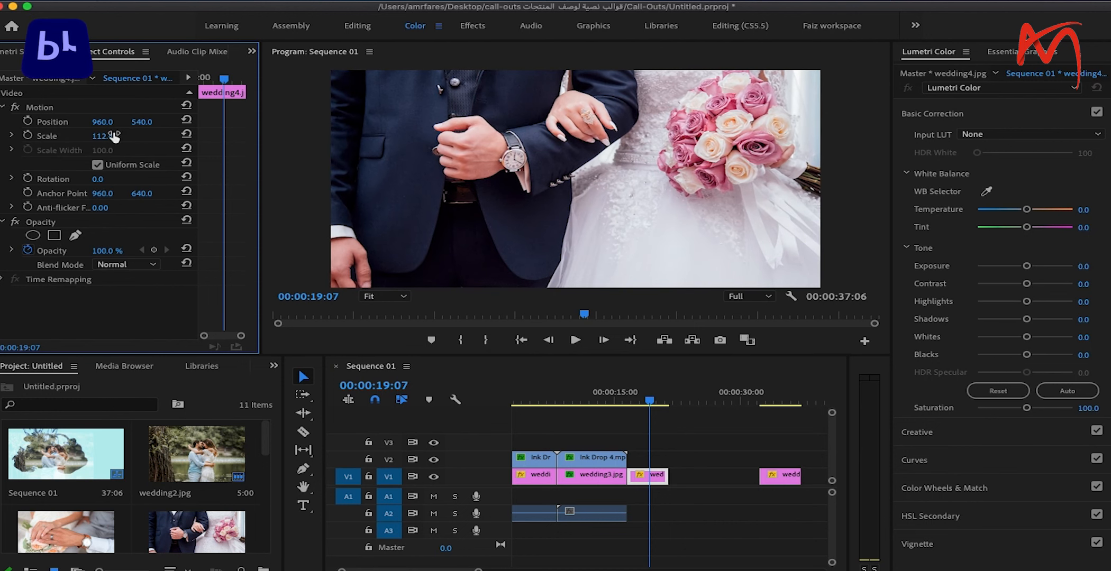
Place Particles.mp4 on V2 above wedding4.jpg and extend the photo to the same length.
{"action": "left_click_drag", "start_coordinate": [266, 445], "coordinate": [267, 483]}
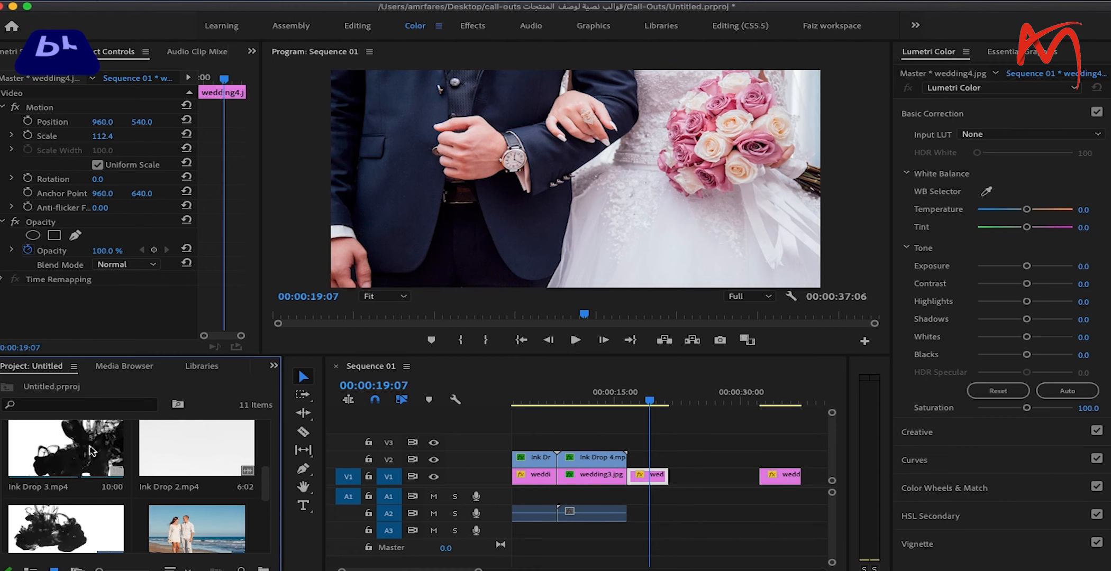
{"action": "scroll", "coordinate": [262, 497], "scroll_direction": "down", "scroll_amount": 3}
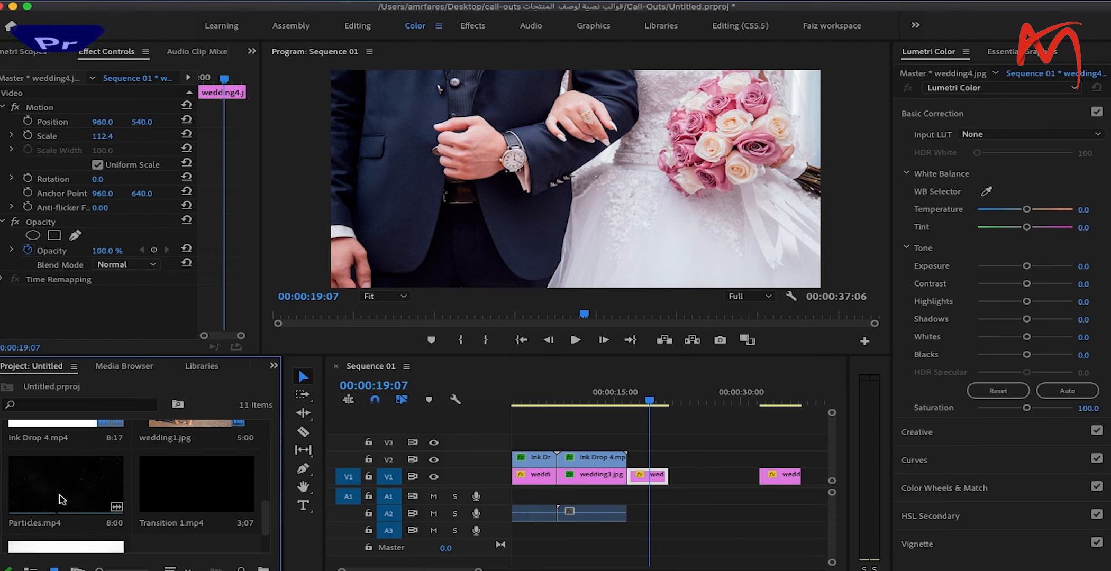
{"action": "left_click_drag", "start_coordinate": [37, 500], "coordinate": [636, 462]}
{"action": "left_click_drag", "start_coordinate": [641, 404], "coordinate": [656, 403]}
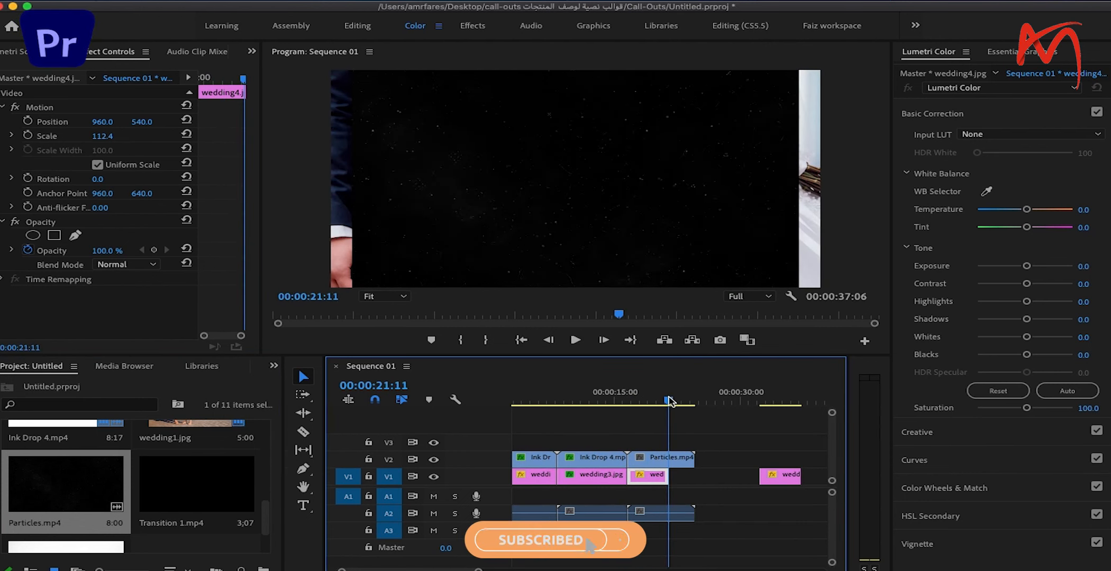
{"action": "left_click_drag", "start_coordinate": [671, 476], "coordinate": [694, 475]}
Scale the Particles.mp4 clip to 118, set its blend mode to Screen and preview the particles over the photo.
{"action": "left_click", "coordinate": [674, 458]}
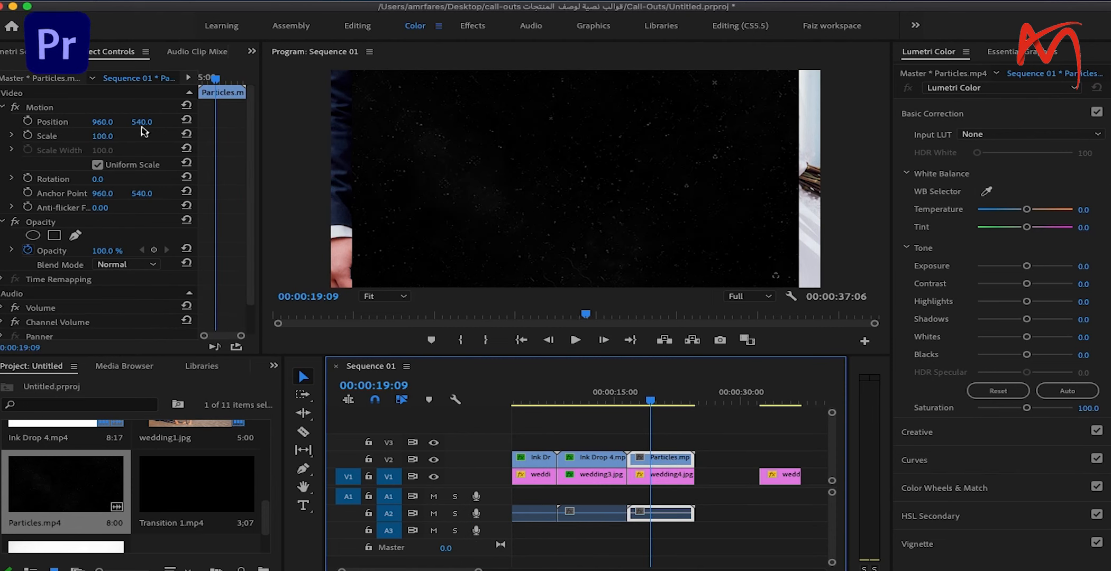
{"action": "left_click_drag", "start_coordinate": [103, 136], "coordinate": [112, 136]}
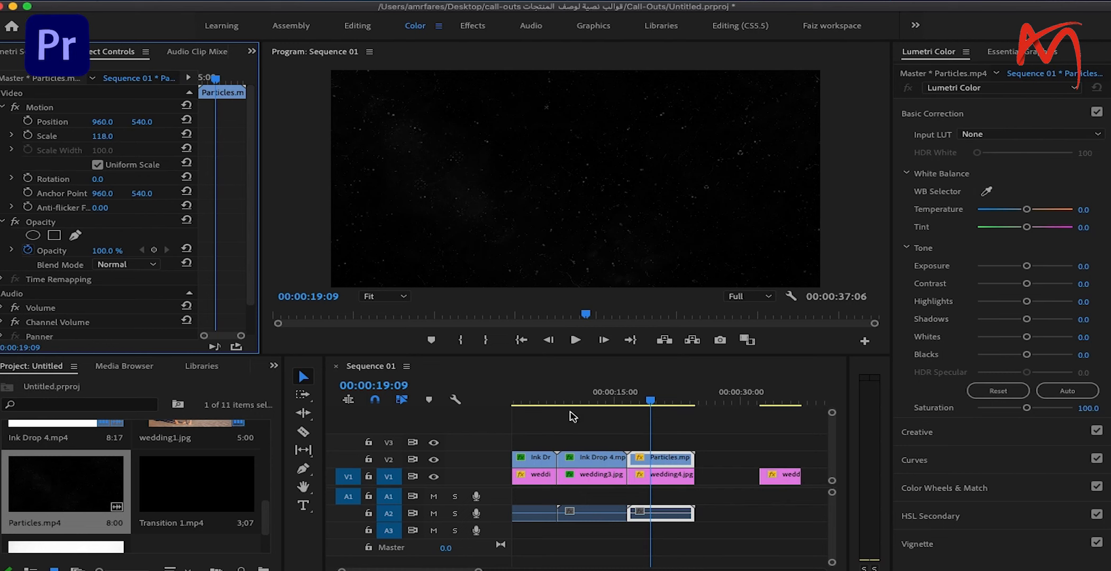
{"action": "left_click", "coordinate": [136, 270]}
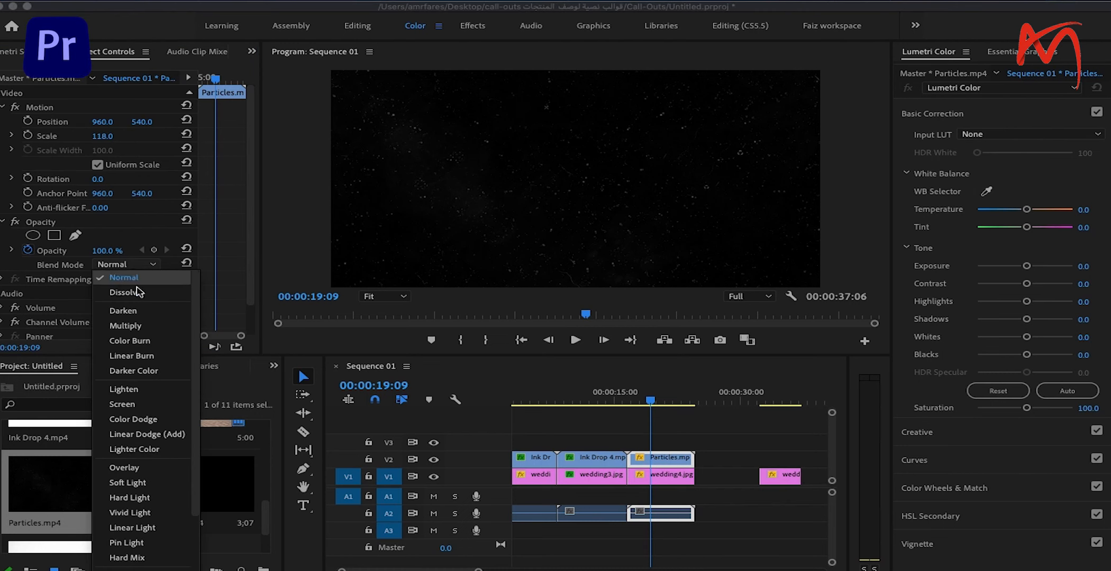
{"action": "left_click", "coordinate": [141, 406]}
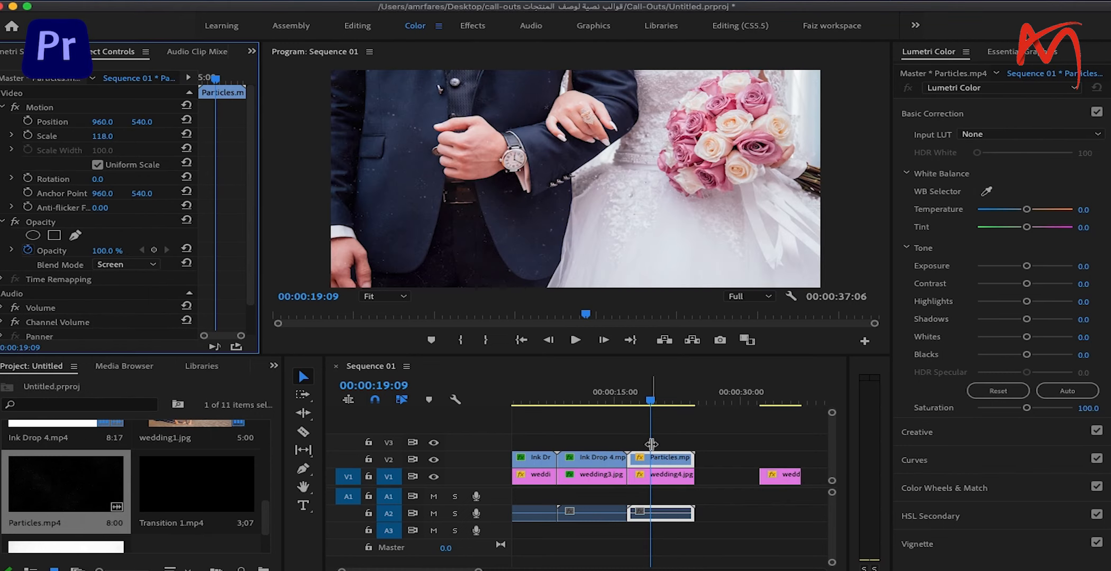
{"action": "left_click", "coordinate": [654, 397]}
{"action": "left_click_drag", "start_coordinate": [633, 396], "coordinate": [668, 391]}
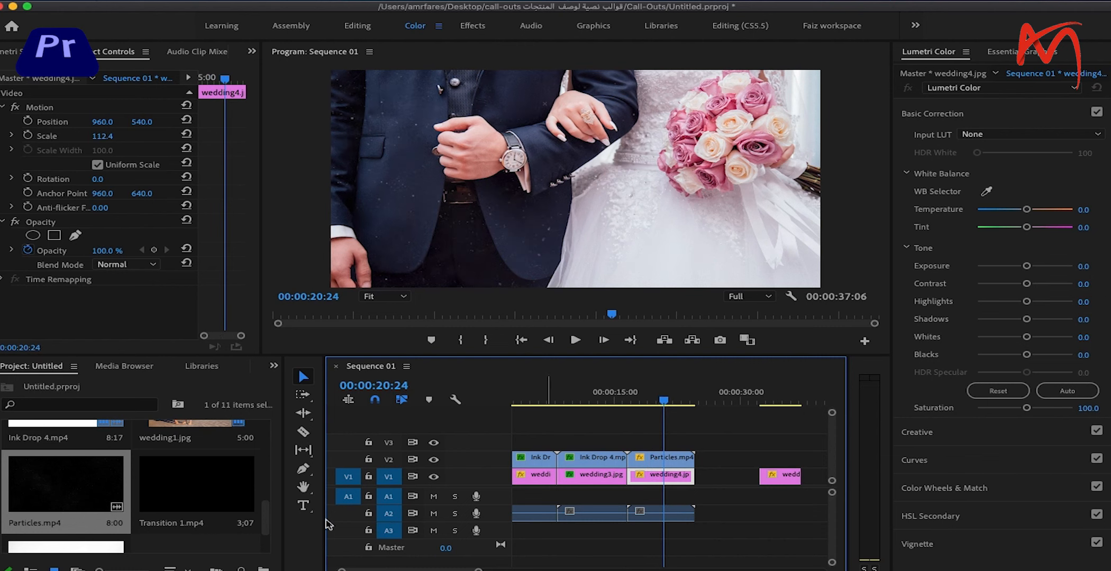
Place Ink Drop 2.mp4 on V3 above Particles.mp4 and trim Particles.mp4 and wedding4.jpg to its length.
{"action": "mouse_move", "coordinate": [268, 521]}
{"action": "left_mouse_down"}
{"action": "mouse_move", "coordinate": [271, 436]}
{"action": "mouse_move", "coordinate": [271, 481]}
{"action": "left_mouse_up"}
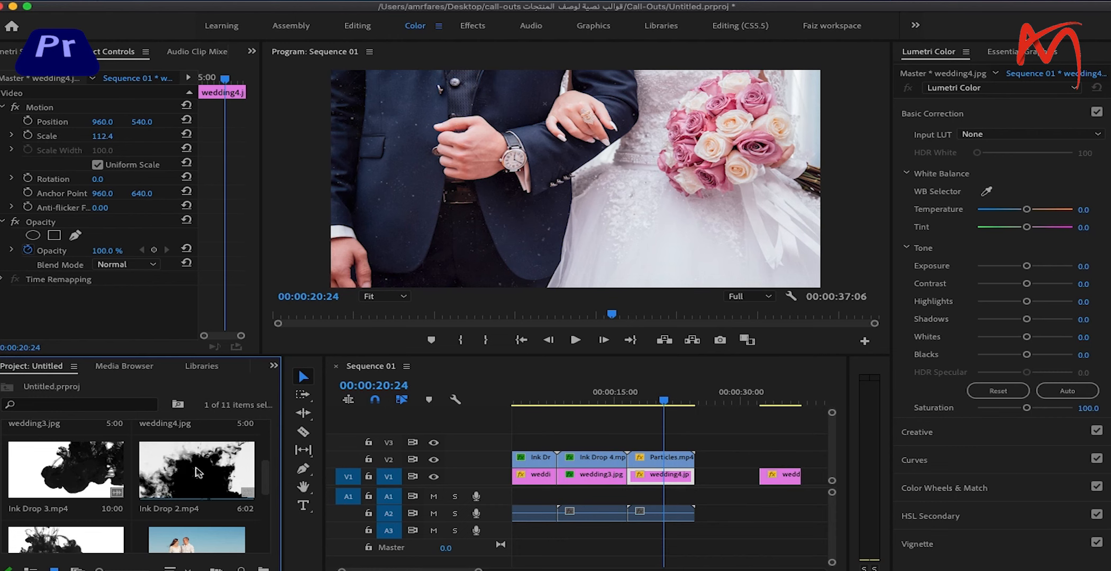
{"action": "mouse_move", "coordinate": [168, 476]}
{"action": "left_mouse_down"}
{"action": "mouse_move", "coordinate": [688, 447]}
{"action": "mouse_move", "coordinate": [635, 447]}
{"action": "mouse_move", "coordinate": [678, 458]}
{"action": "mouse_move", "coordinate": [678, 475]}
{"action": "left_mouse_up"}
{"action": "left_click_drag", "start_coordinate": [662, 403], "coordinate": [657, 404]}
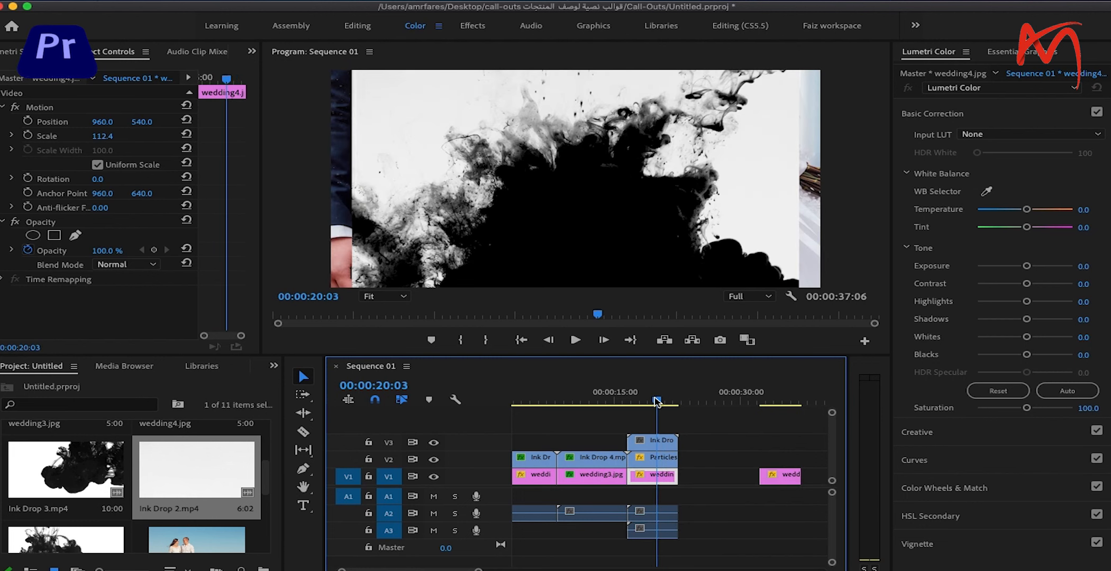
Scale the Ink Drop 2.mp4 clip on V3 to 123 and set its blend mode to Screen.
{"action": "left_click", "coordinate": [659, 443]}
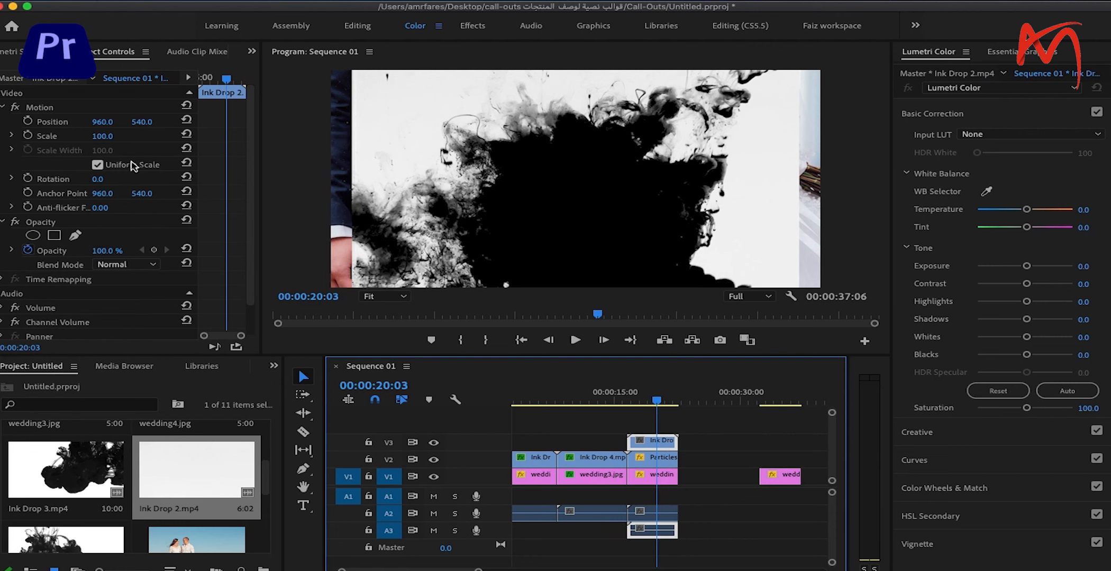
{"action": "left_click_drag", "start_coordinate": [102, 136], "coordinate": [114, 136]}
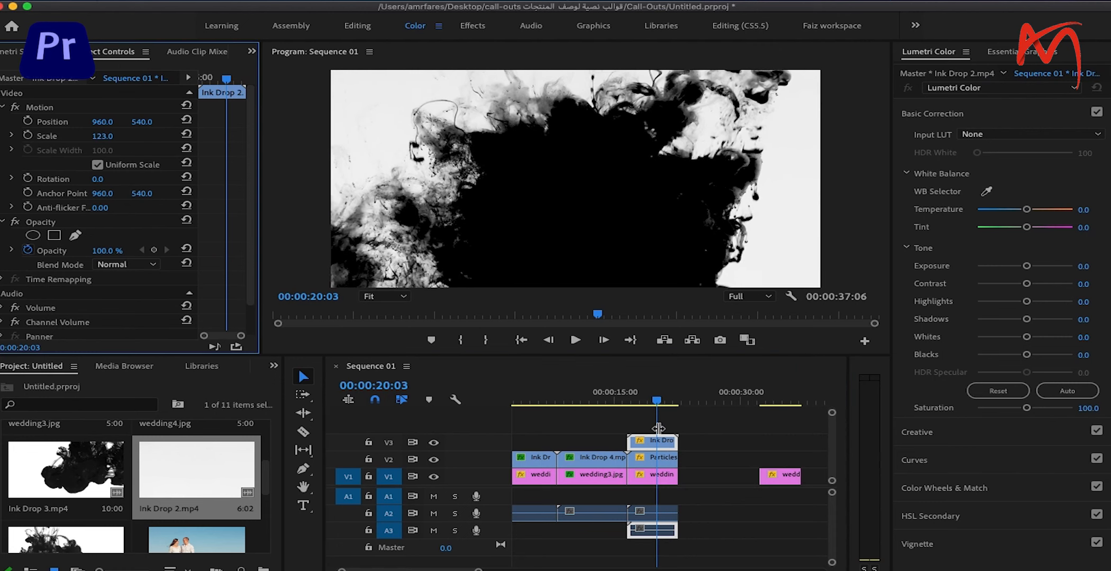
{"action": "left_click", "coordinate": [129, 266]}
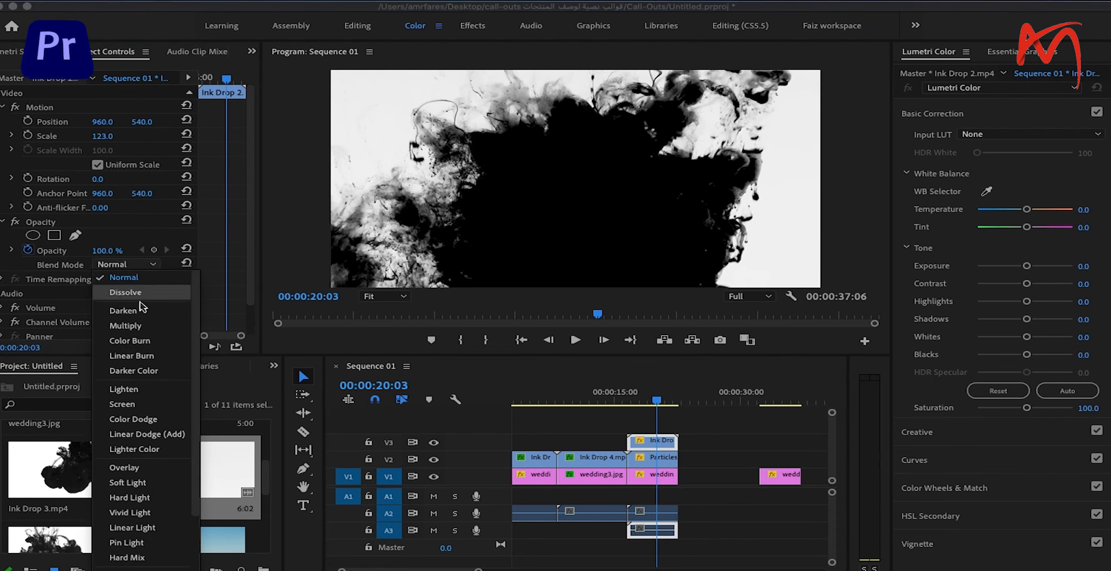
{"action": "left_click", "coordinate": [122, 404]}
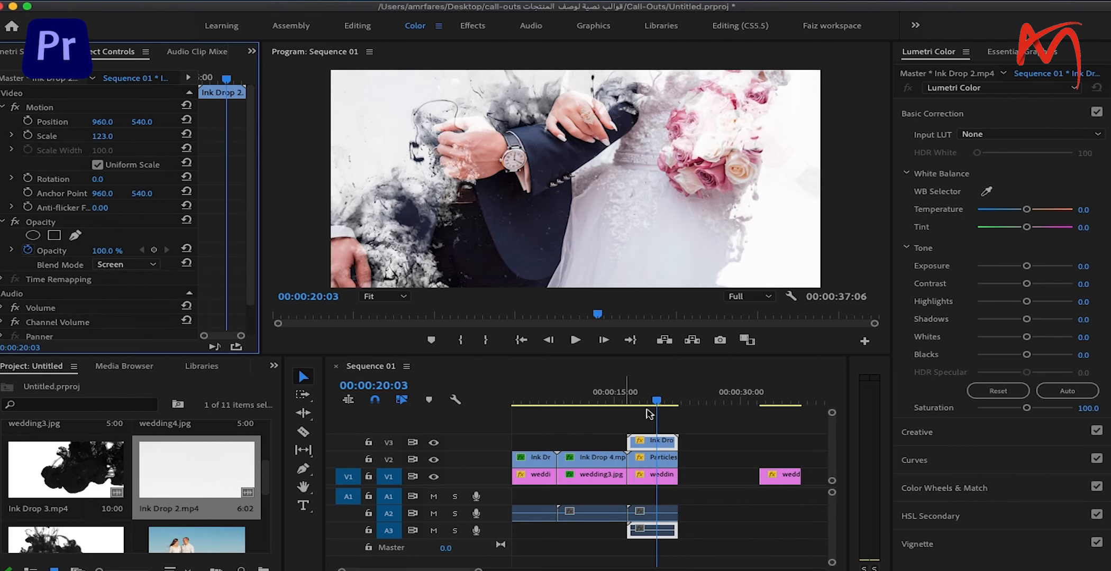
Place wedding1.jpg directly after wedding4.jpg on V1, add Ink Drop 2.mp4 above it on V2 and match the photo's length to the ink clip.
{"action": "mouse_move", "coordinate": [657, 411]}
{"action": "left_mouse_down"}
{"action": "mouse_move", "coordinate": [592, 405]}
{"action": "mouse_move", "coordinate": [674, 396]}
{"action": "mouse_move", "coordinate": [520, 394]}
{"action": "mouse_move", "coordinate": [677, 380]}
{"action": "left_mouse_up"}
{"action": "mouse_move", "coordinate": [775, 480]}
{"action": "left_mouse_down"}
{"action": "mouse_move", "coordinate": [696, 476]}
{"action": "mouse_move", "coordinate": [772, 475]}
{"action": "left_mouse_up"}
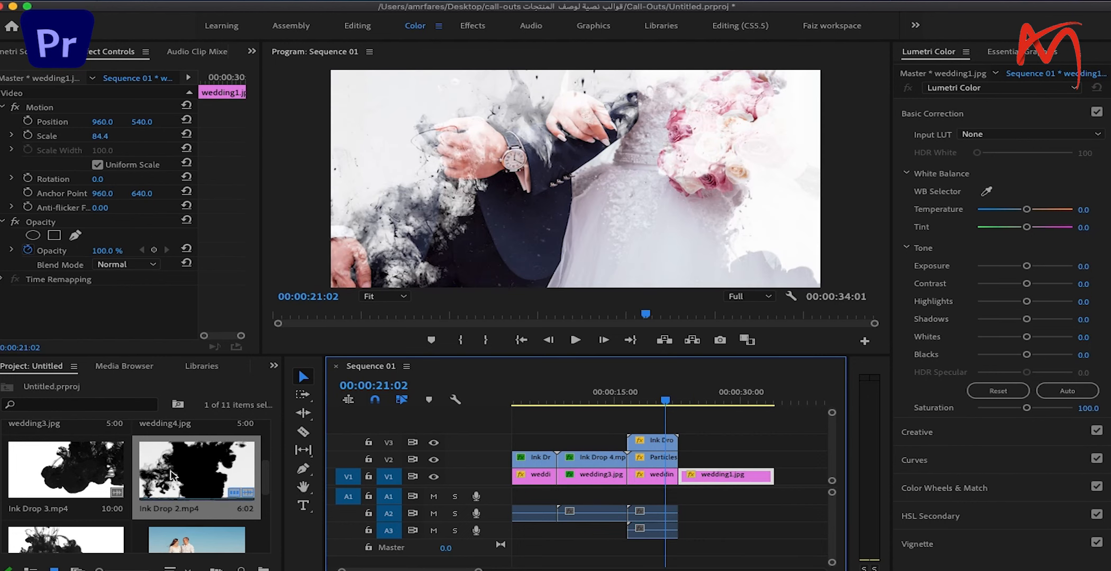
{"action": "mouse_move", "coordinate": [170, 476]}
{"action": "left_mouse_down"}
{"action": "mouse_move", "coordinate": [752, 460]}
{"action": "mouse_move", "coordinate": [729, 479]}
{"action": "left_mouse_up"}
Scale the Ink Drop 2.mp4 clip above wedding1.jpg to 114 and set its blend mode to Screen.
{"action": "left_click", "coordinate": [702, 404]}
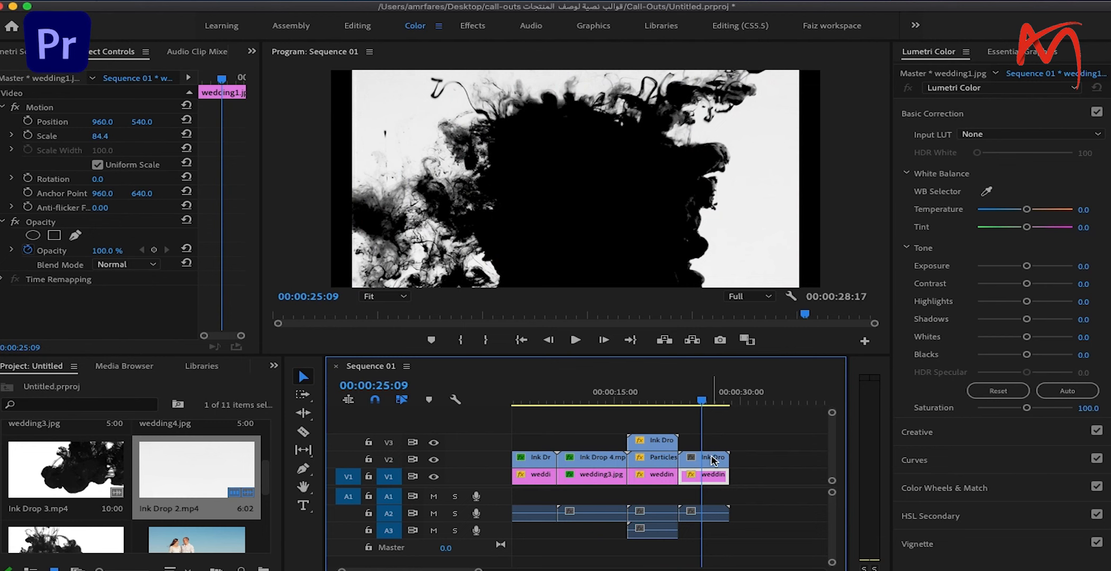
{"action": "left_click", "coordinate": [713, 459]}
{"action": "left_click_drag", "start_coordinate": [112, 136], "coordinate": [119, 136]}
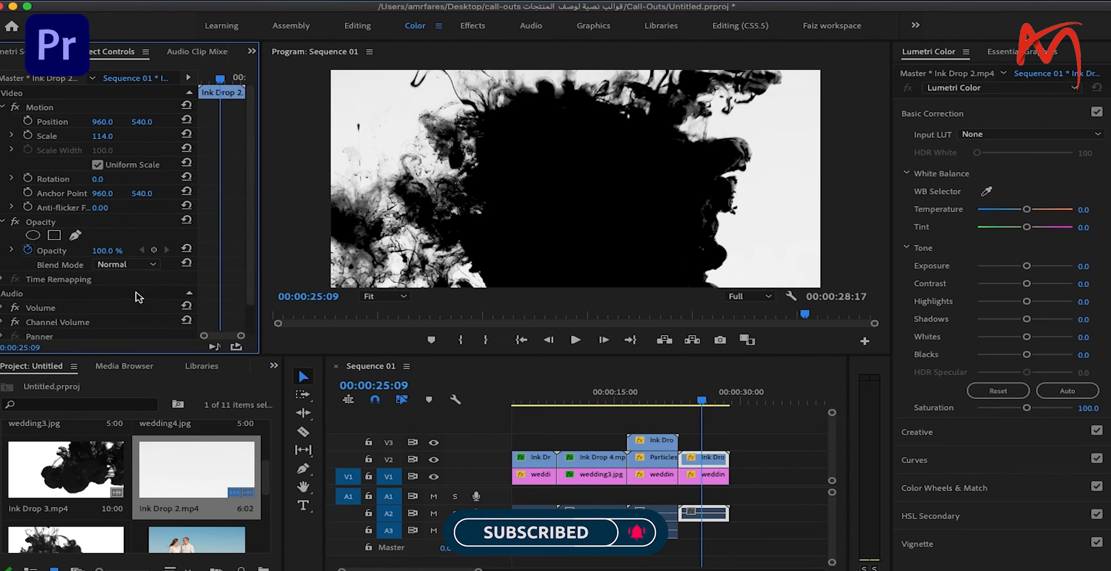
{"action": "left_click", "coordinate": [126, 266]}
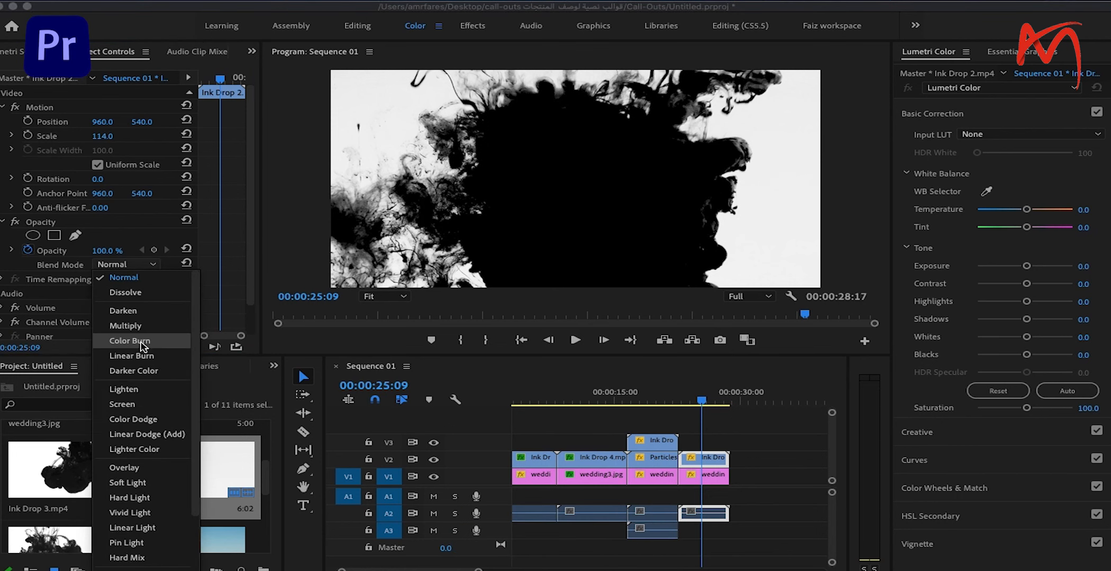
{"action": "left_click", "coordinate": [150, 404]}
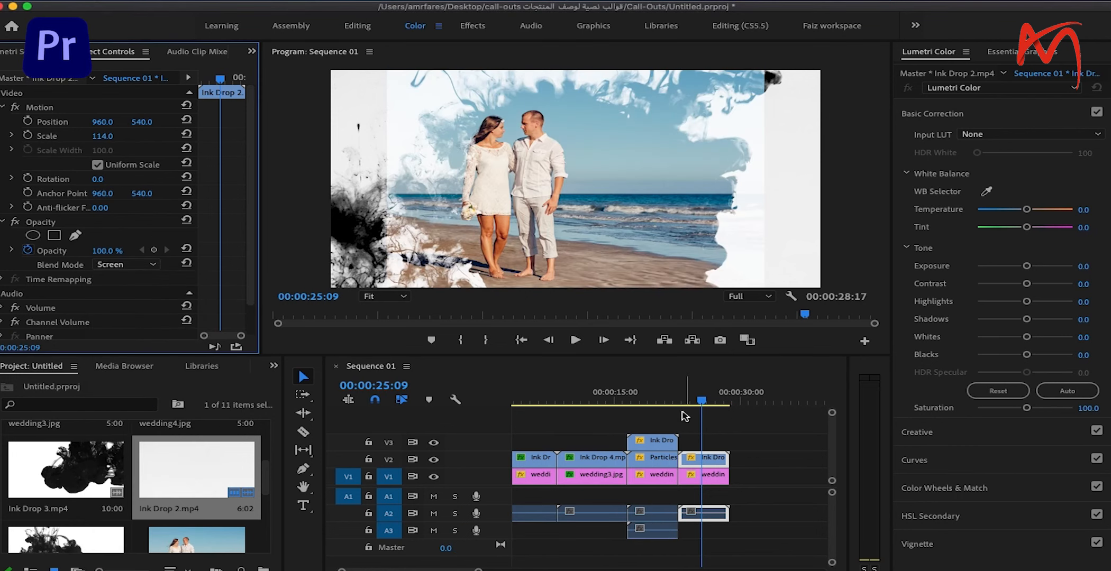
Scale wedding1.jpg to 113.4 and preview the sequence.
{"action": "mouse_move", "coordinate": [706, 403]}
{"action": "left_mouse_down"}
{"action": "mouse_move", "coordinate": [663, 402]}
{"action": "mouse_move", "coordinate": [699, 401]}
{"action": "left_mouse_up"}
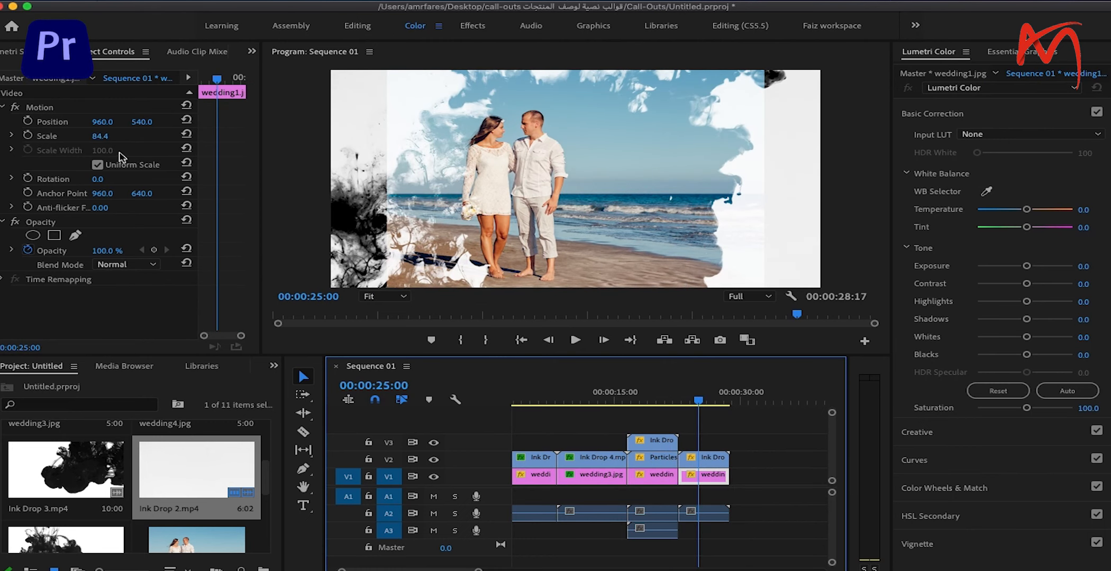
{"action": "left_click_drag", "start_coordinate": [96, 137], "coordinate": [104, 136]}
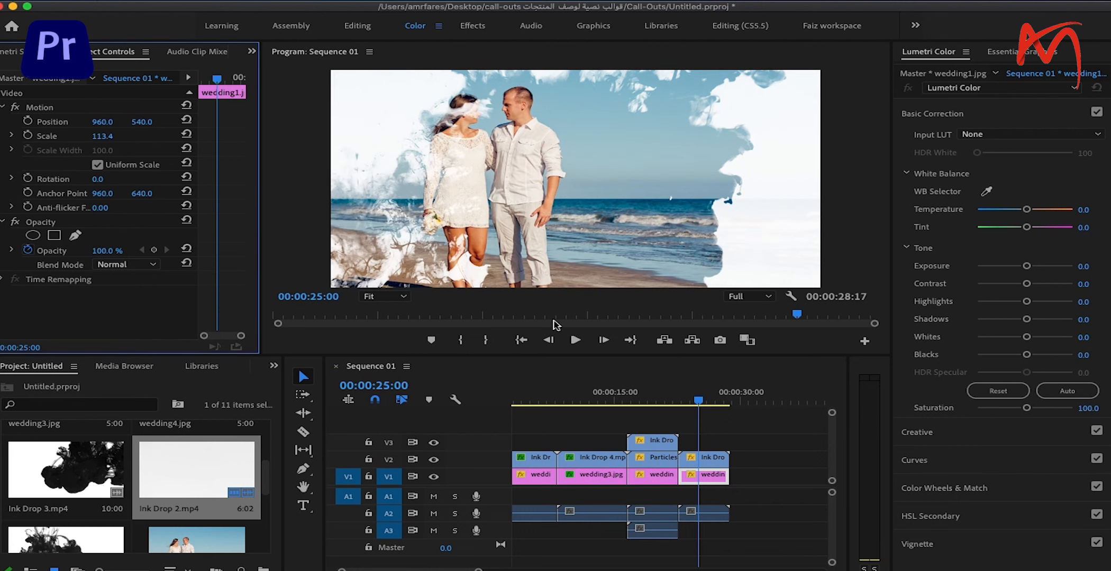
{"action": "left_click", "coordinate": [709, 456]}
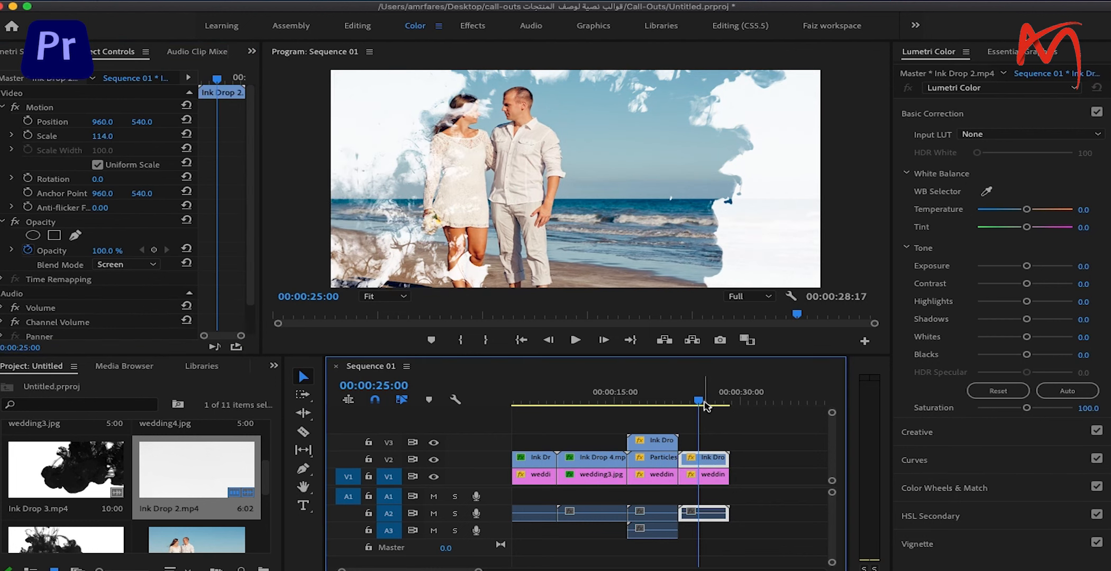
{"action": "left_click_drag", "start_coordinate": [686, 401], "coordinate": [516, 401]}
Import the istockphoto wedding picture, place it after wedding1.jpg on V1 and add Ink Drop 1.mov above it on V2.
{"action": "left_click_drag", "start_coordinate": [267, 478], "coordinate": [266, 538]}
{"action": "left_click_drag", "start_coordinate": [61, 526], "coordinate": [462, 438]}
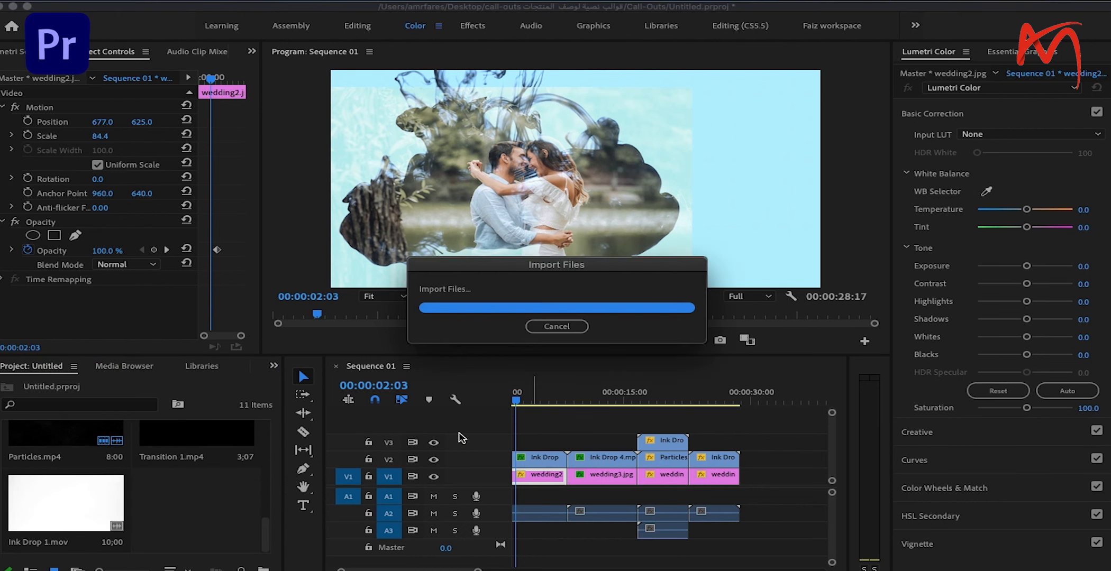
{"action": "left_click_drag", "start_coordinate": [183, 504], "coordinate": [749, 484]}
{"action": "mouse_move", "coordinate": [32, 511]}
{"action": "left_mouse_down"}
{"action": "mouse_move", "coordinate": [793, 459]}
{"action": "mouse_move", "coordinate": [743, 459]}
{"action": "left_mouse_up"}
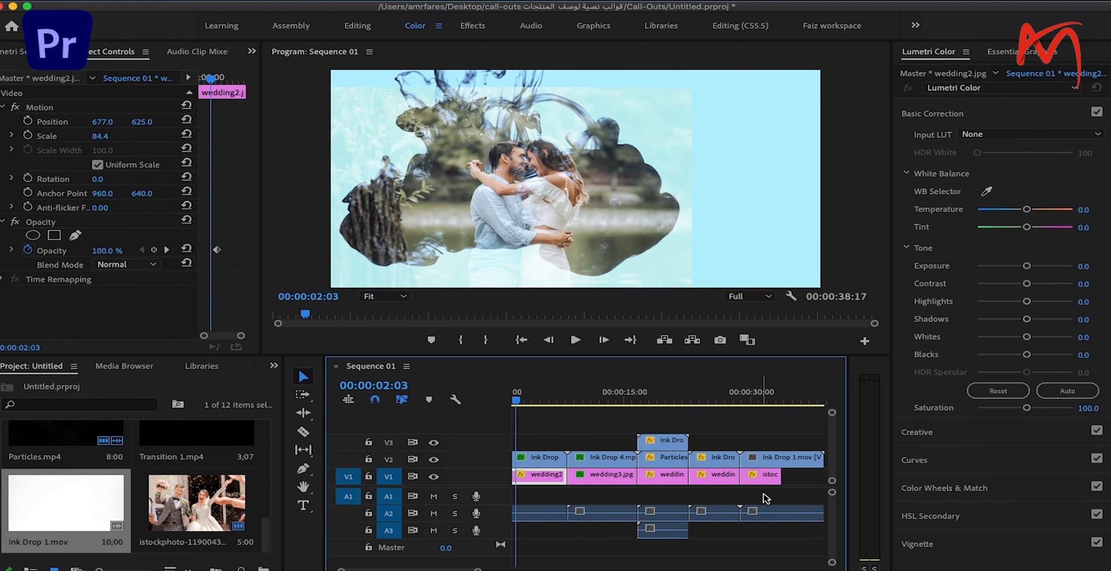
Extend the istockphoto clip on V1 to 10 seconds so it ends together with Ink Drop 1.mov.
{"action": "key", "text": "minus"}
{"action": "key", "text": "minus"}
{"action": "mouse_move", "coordinate": [654, 480]}
{"action": "left_mouse_down"}
{"action": "mouse_move", "coordinate": [680, 482]}
{"action": "mouse_move", "coordinate": [650, 476]}
{"action": "left_mouse_up"}
{"action": "key", "text": "equal"}
{"action": "key", "text": "equal"}
{"action": "key", "text": "equal"}
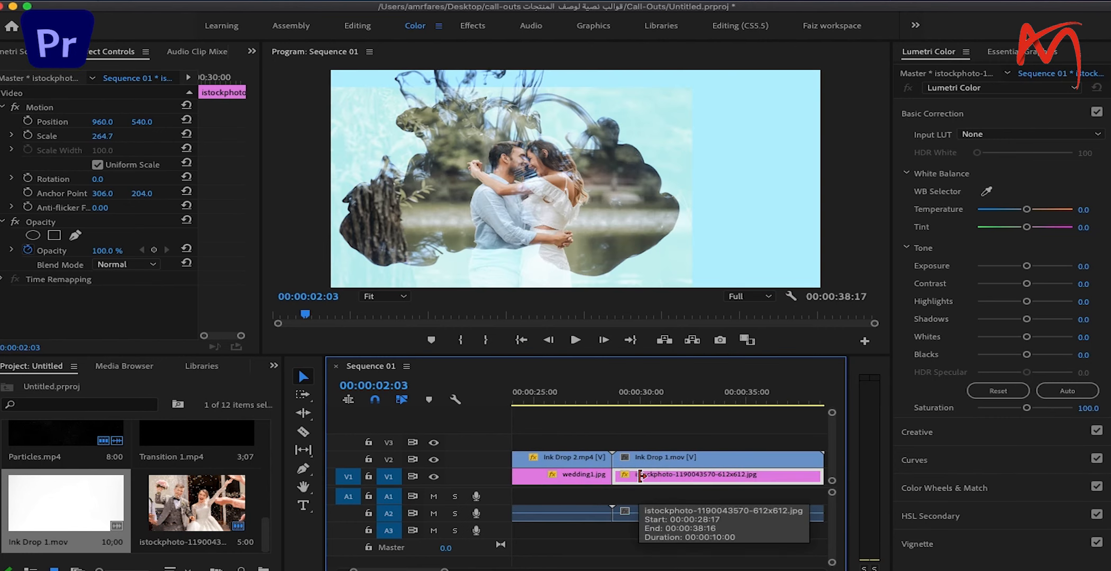
Move Ink Drop 1.mov aside to V3, scale the istockphoto picture to 348.7 and return the ink clip above it on V2.
{"action": "left_click", "coordinate": [656, 403]}
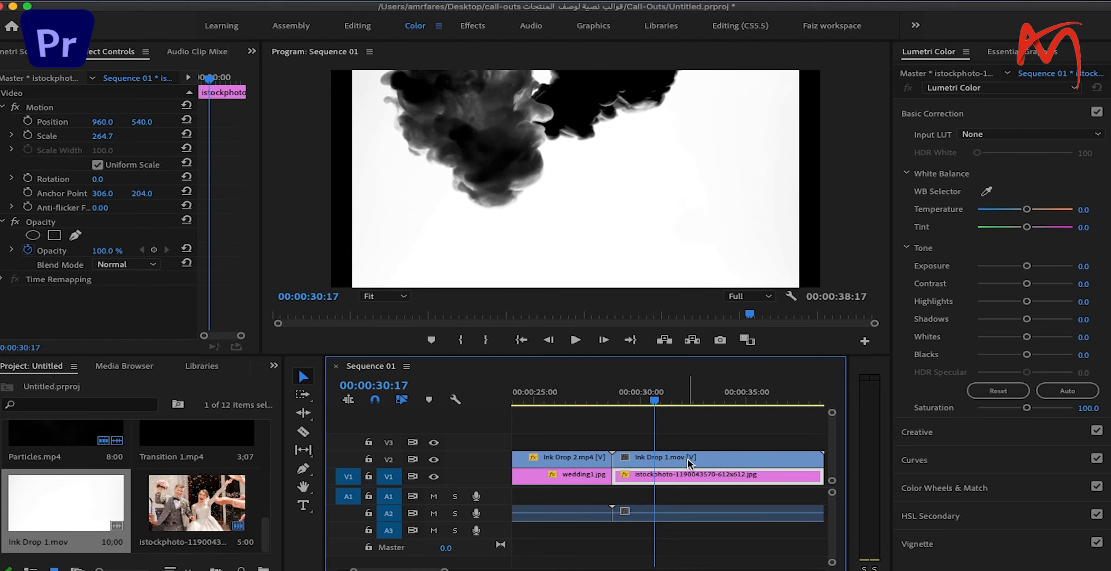
{"action": "left_click", "coordinate": [686, 458]}
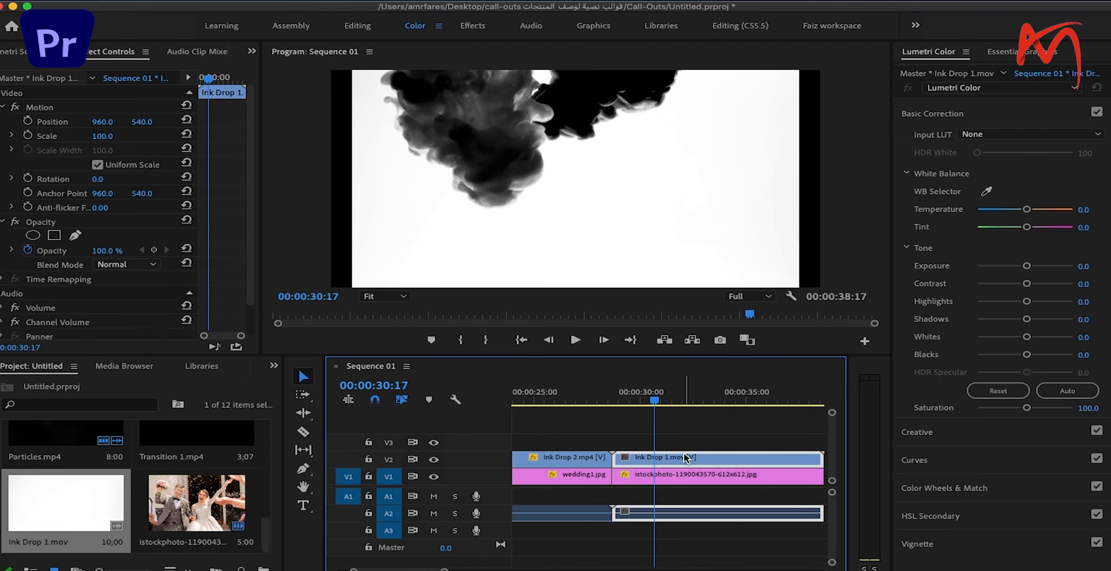
{"action": "left_click", "coordinate": [686, 475]}
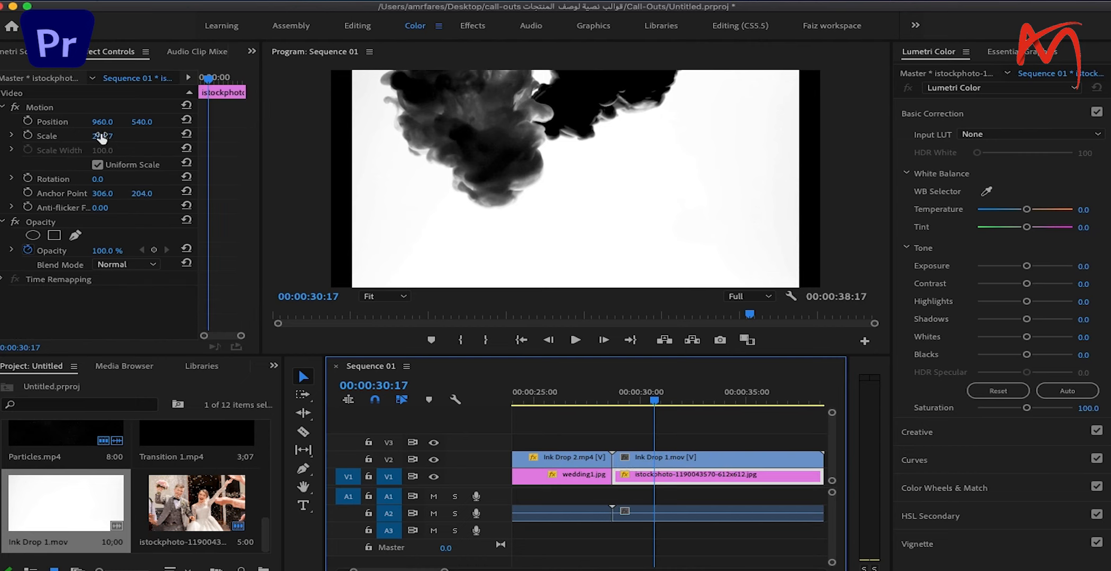
{"action": "left_click_drag", "start_coordinate": [102, 136], "coordinate": [123, 136]}
{"action": "left_click_drag", "start_coordinate": [676, 458], "coordinate": [788, 438]}
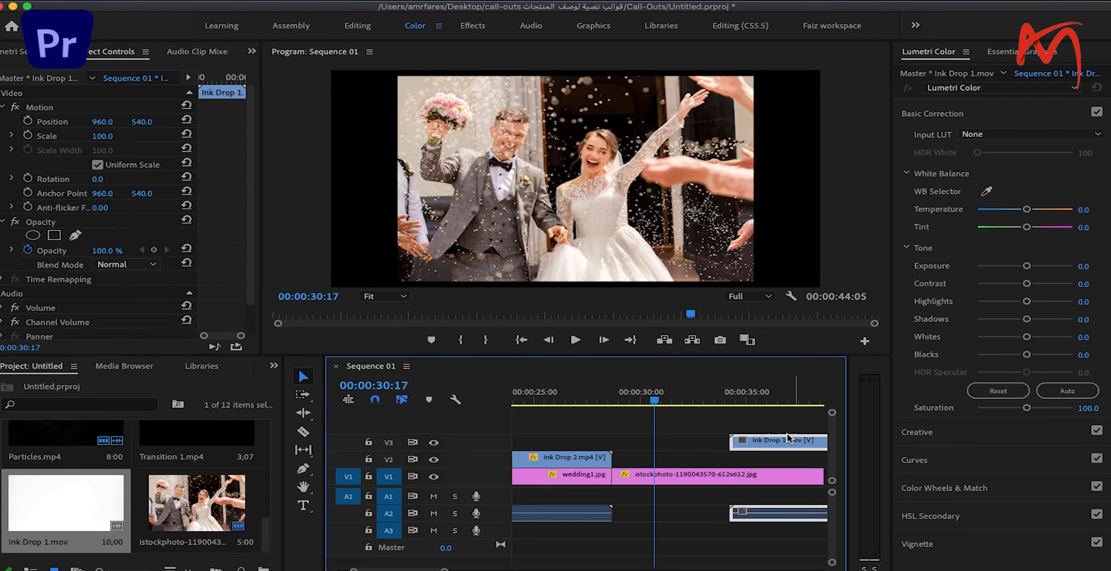
{"action": "left_click", "coordinate": [690, 475]}
{"action": "left_click_drag", "start_coordinate": [101, 136], "coordinate": [152, 136]}
{"action": "left_click_drag", "start_coordinate": [764, 446], "coordinate": [656, 462]}
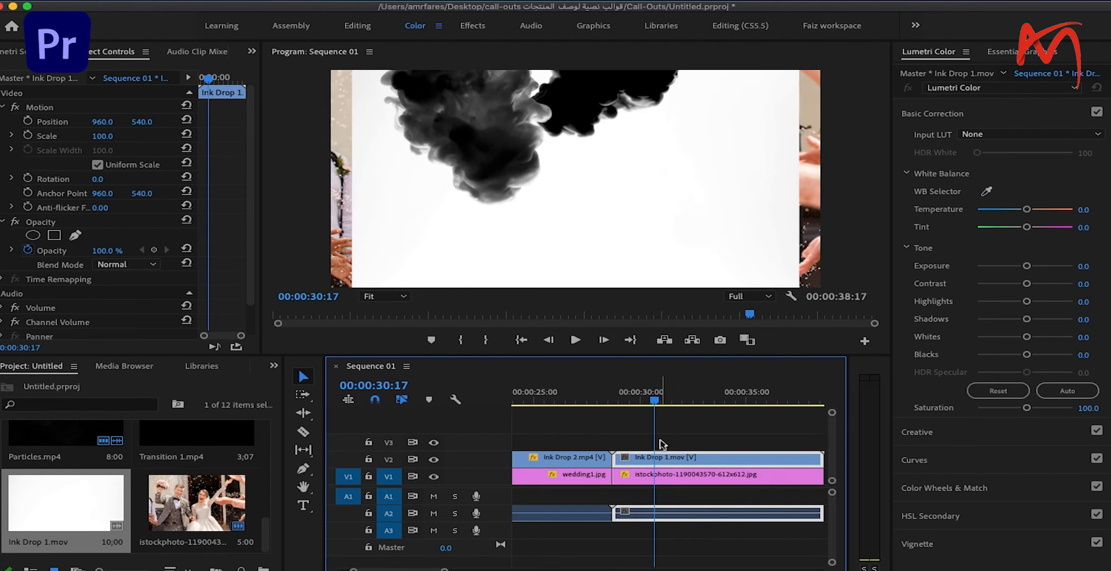
Scale the Ink Drop 1.mov clip to 120 and set its blend mode to Screen.
{"action": "left_click_drag", "start_coordinate": [103, 136], "coordinate": [113, 136]}
{"action": "left_click_drag", "start_coordinate": [659, 406], "coordinate": [701, 413]}
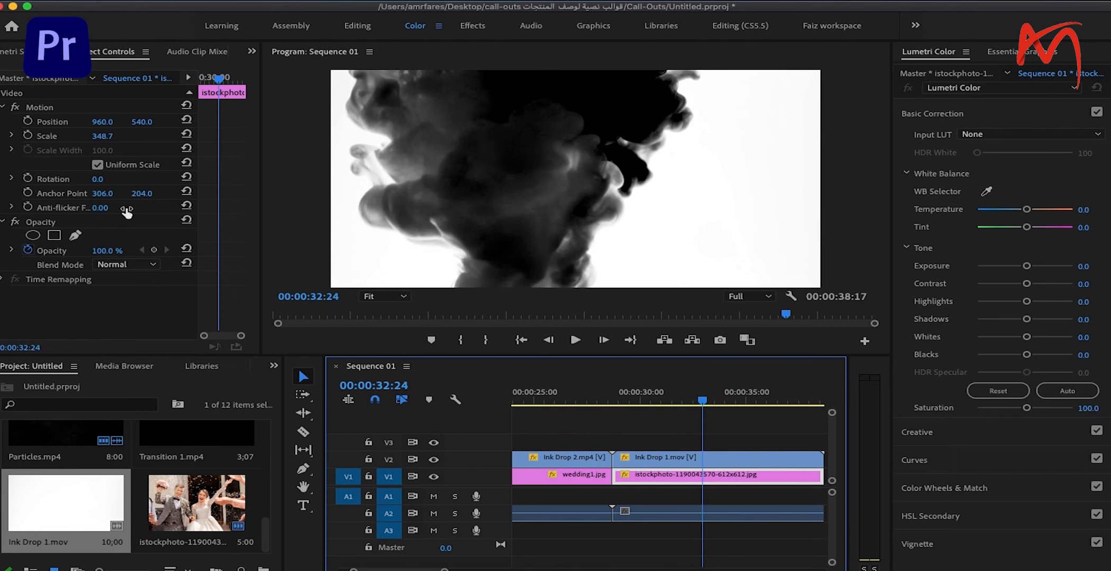
{"action": "left_click", "coordinate": [135, 266]}
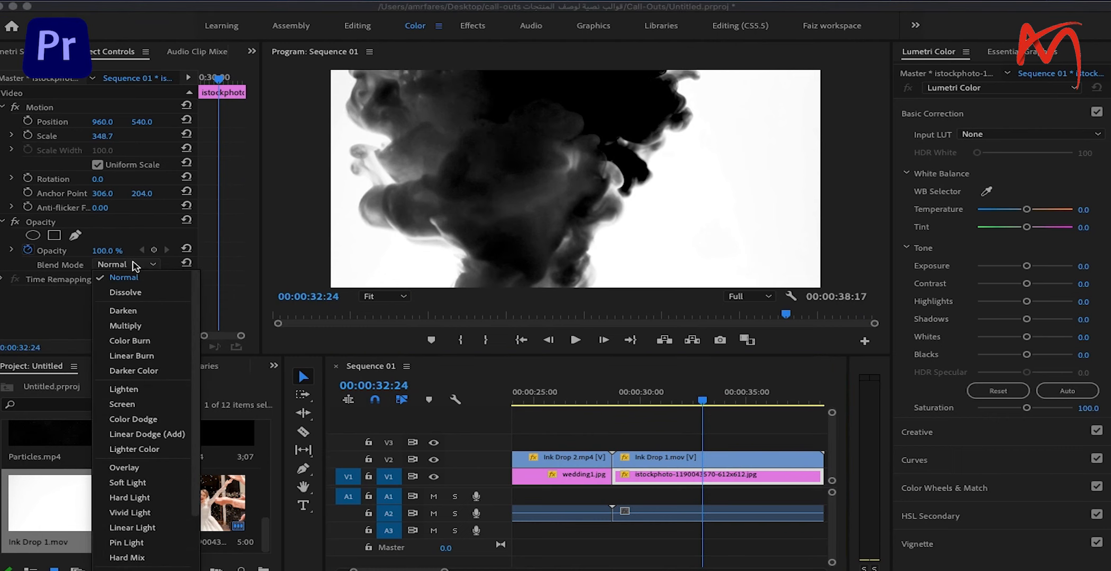
{"action": "left_click", "coordinate": [669, 458]}
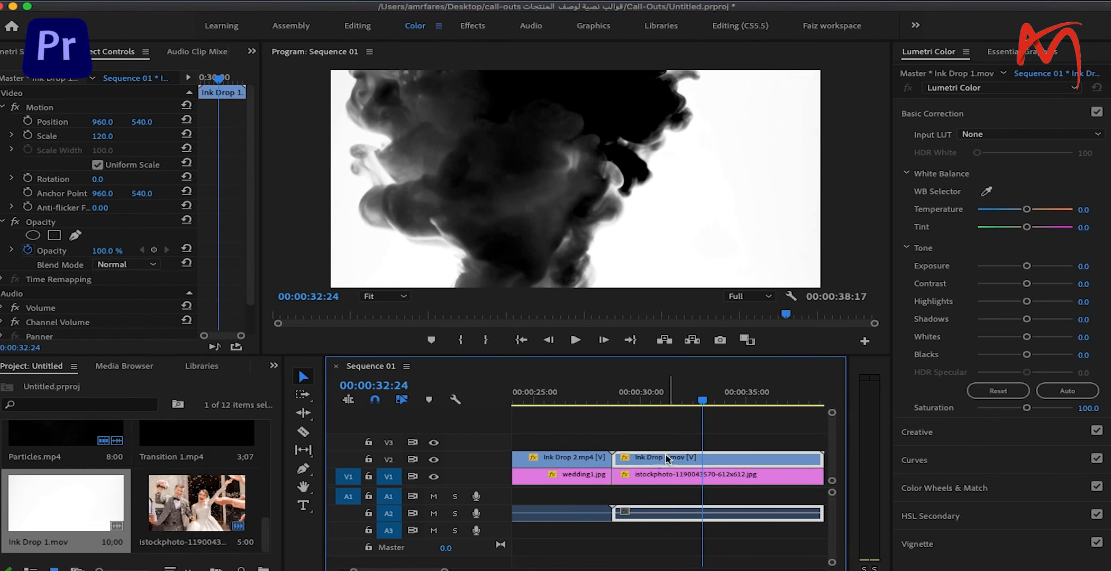
{"action": "left_click", "coordinate": [141, 266]}
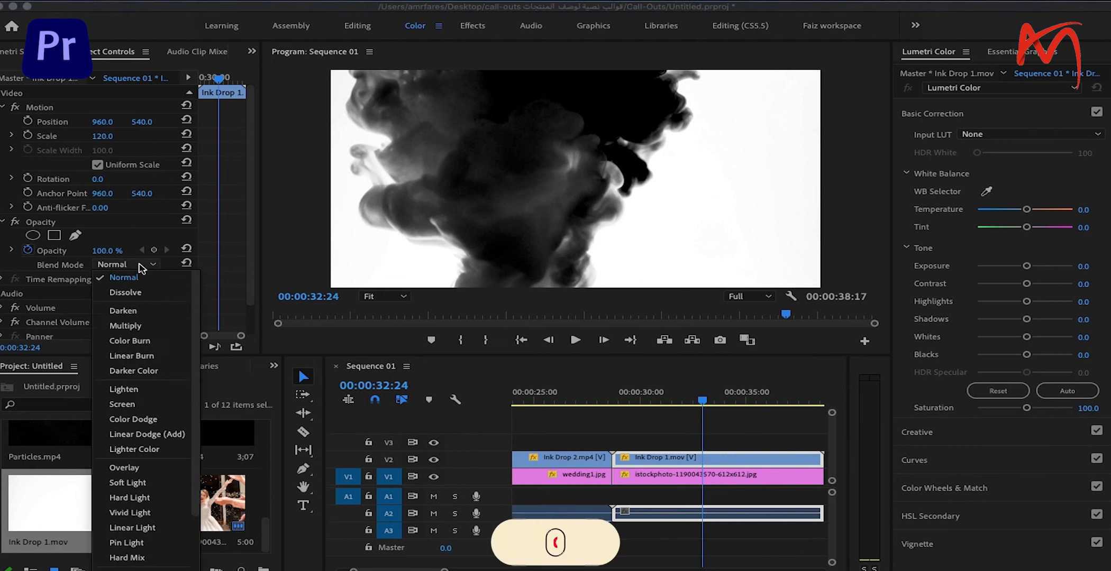
{"action": "left_click", "coordinate": [142, 405]}
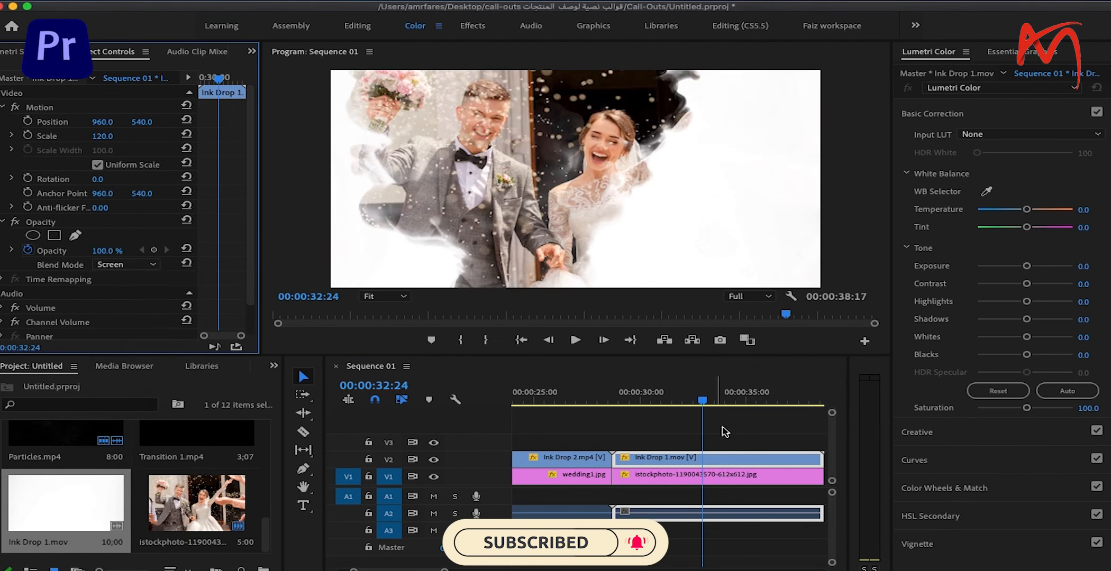
For the Ink Drop 4.mp4 clip above wedding3.jpg, reset the temperature to 0, set the tint to 100 and the saturation to 200.
{"action": "left_click_drag", "start_coordinate": [703, 394], "coordinate": [592, 403]}
{"action": "scroll", "coordinate": [642, 429], "scroll_direction": "down", "scroll_amount": 3}
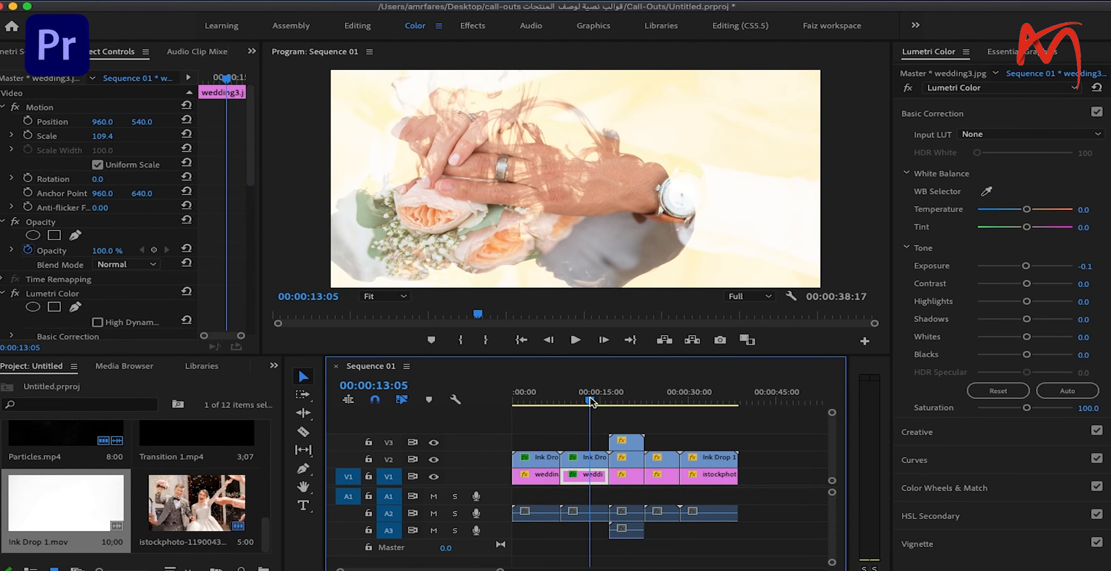
{"action": "left_click", "coordinate": [595, 462]}
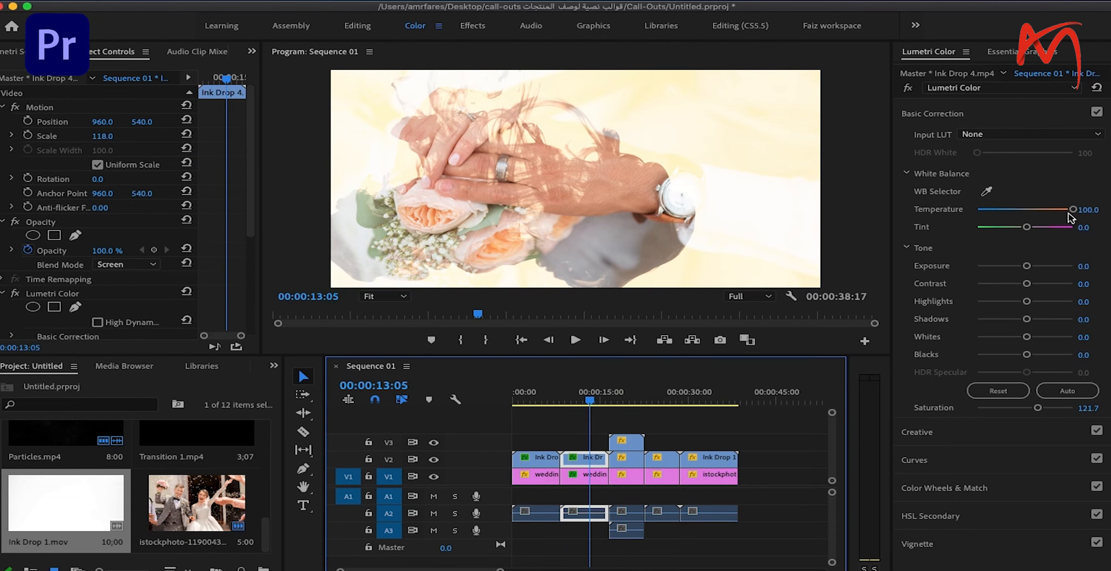
{"action": "double_click", "coordinate": [1073, 209]}
{"action": "left_click_drag", "start_coordinate": [1026, 227], "coordinate": [1099, 229]}
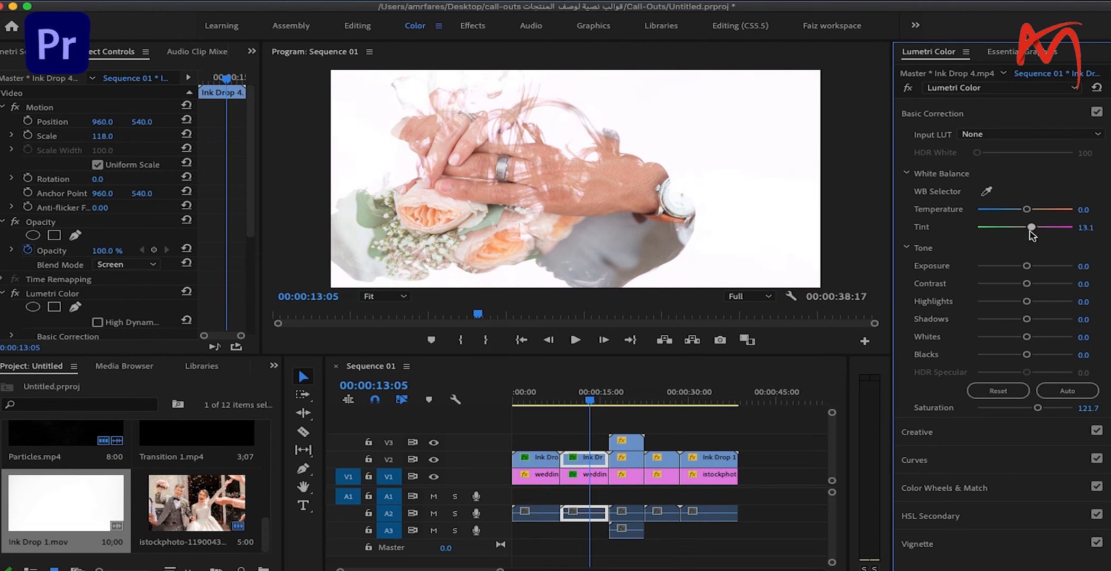
{"action": "left_click_drag", "start_coordinate": [1031, 227], "coordinate": [1073, 228]}
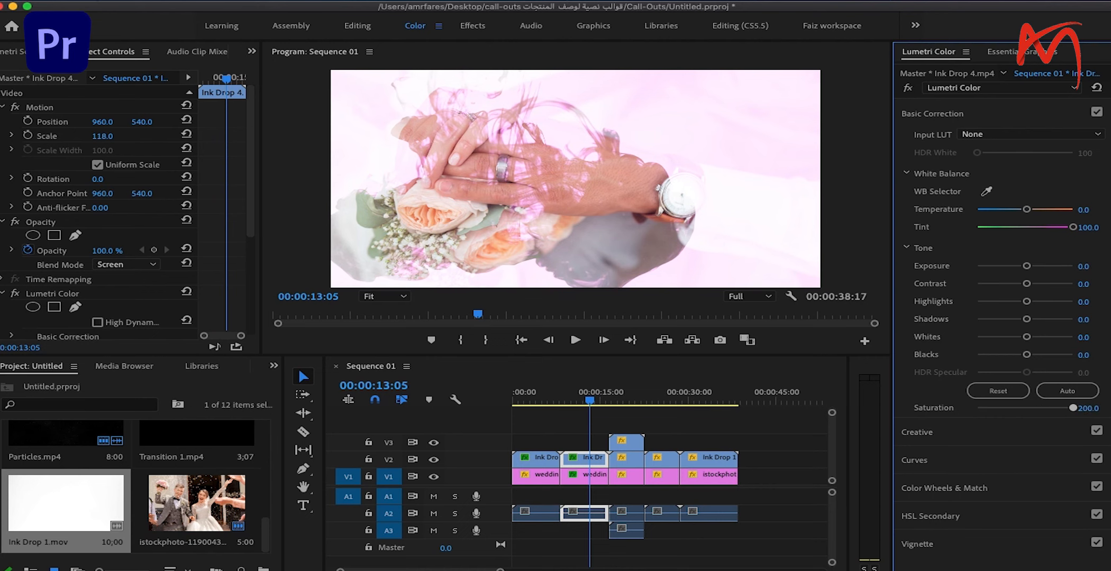
Reset the temperature of the first Ink Drop clip, above wedding2.jpg, to 0.
{"action": "left_click_drag", "start_coordinate": [590, 399], "coordinate": [495, 409]}
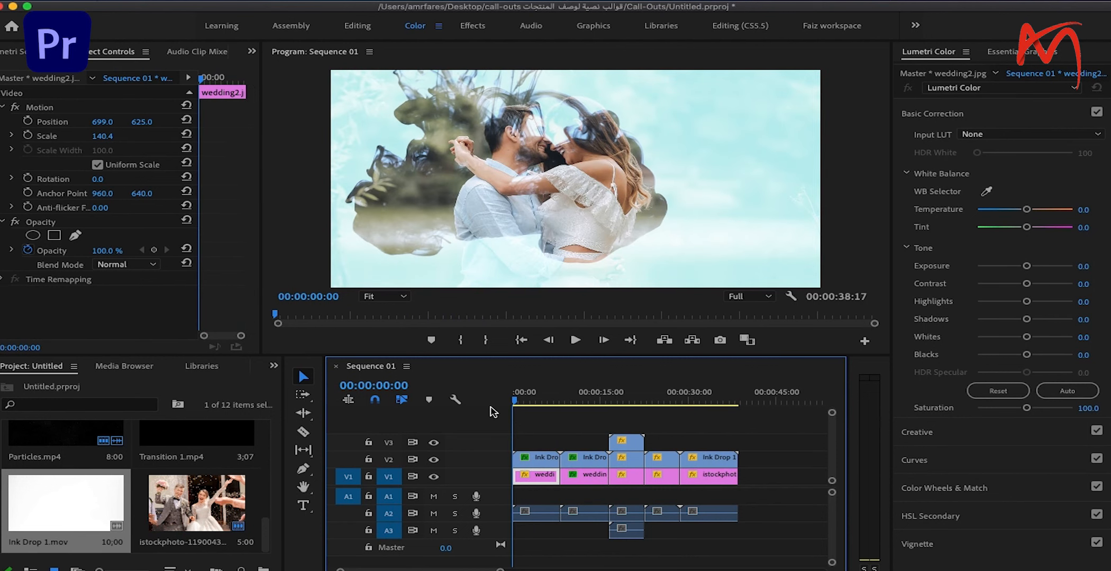
{"action": "left_click", "coordinate": [535, 463]}
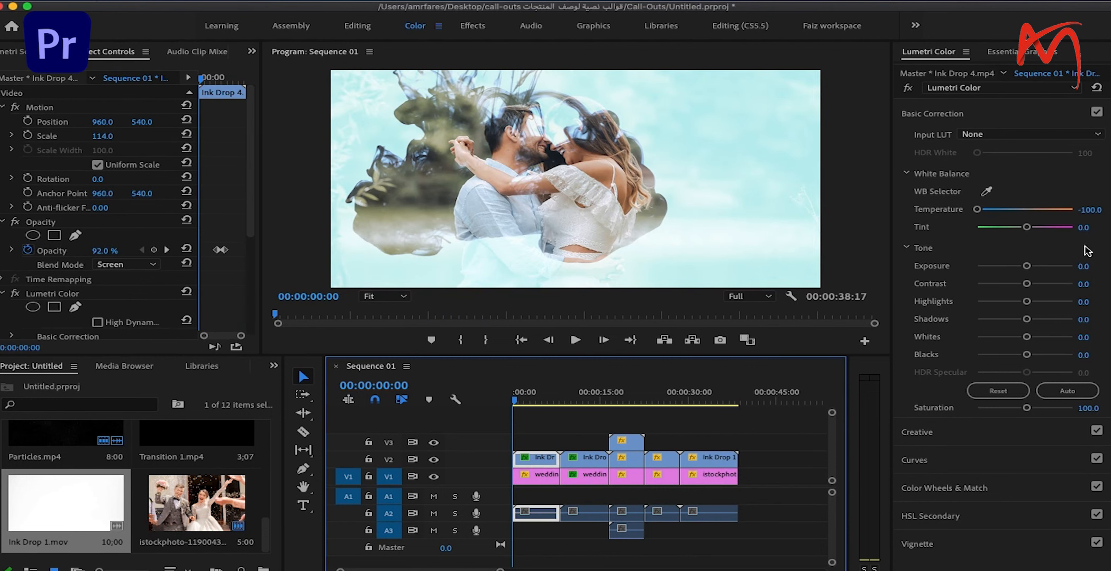
{"action": "double_click", "coordinate": [978, 210]}
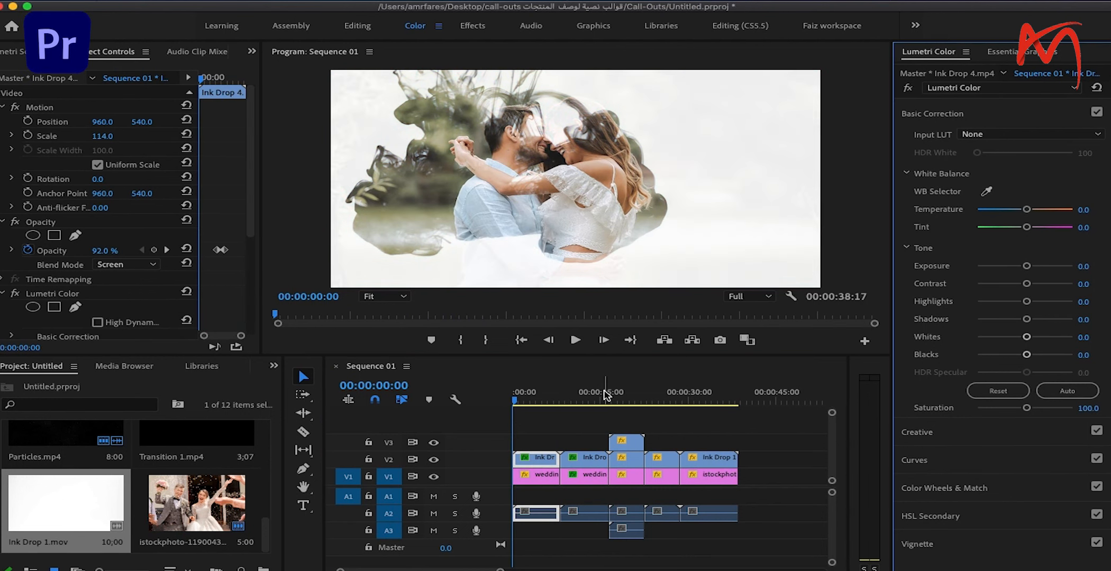
Reset the tint of the Ink Drop 4.mp4 clip above wedding3.jpg and scrub back towards the start of the sequence.
{"action": "left_click_drag", "start_coordinate": [514, 405], "coordinate": [582, 406]}
{"action": "left_click", "coordinate": [585, 458]}
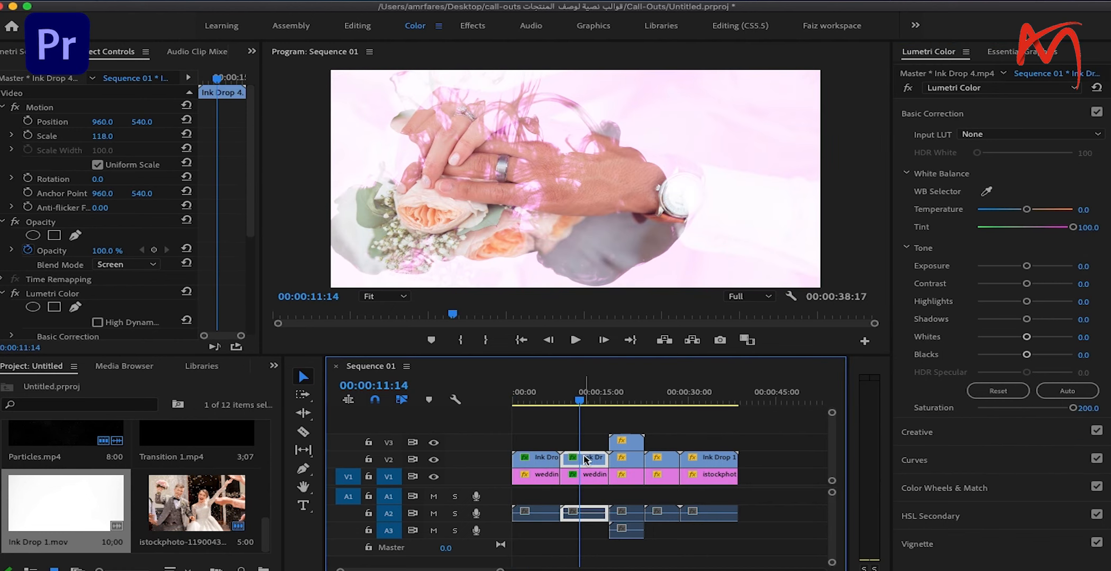
{"action": "double_click", "coordinate": [1073, 227]}
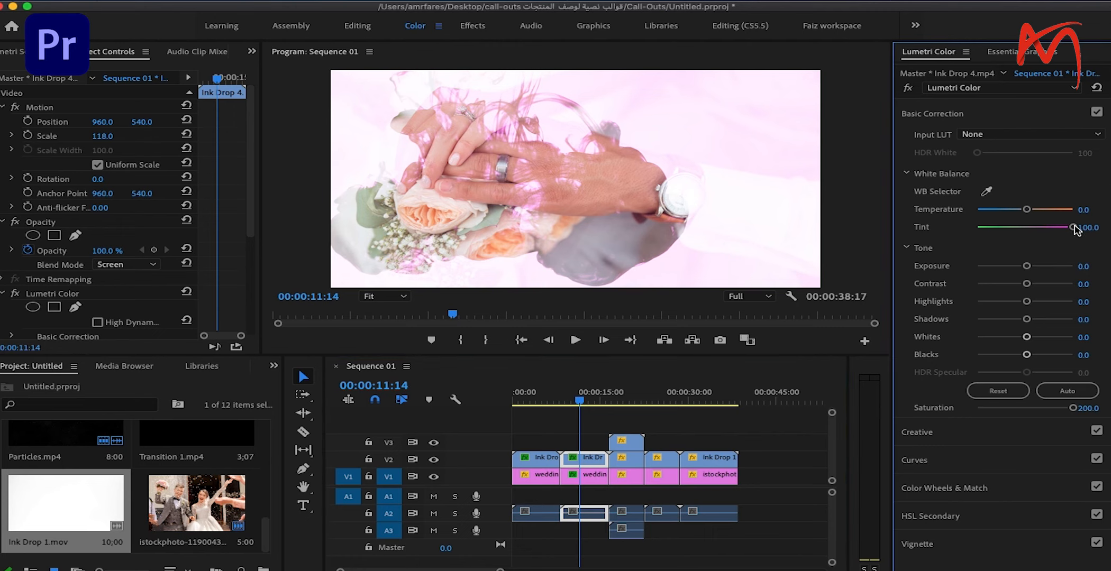
{"action": "left_click_drag", "start_coordinate": [578, 396], "coordinate": [479, 402]}
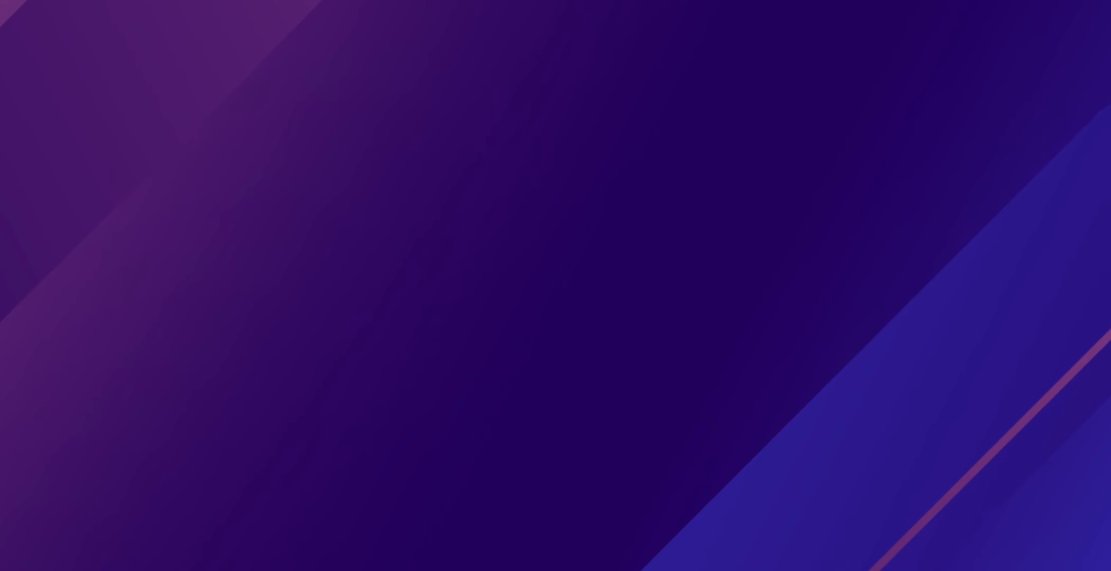